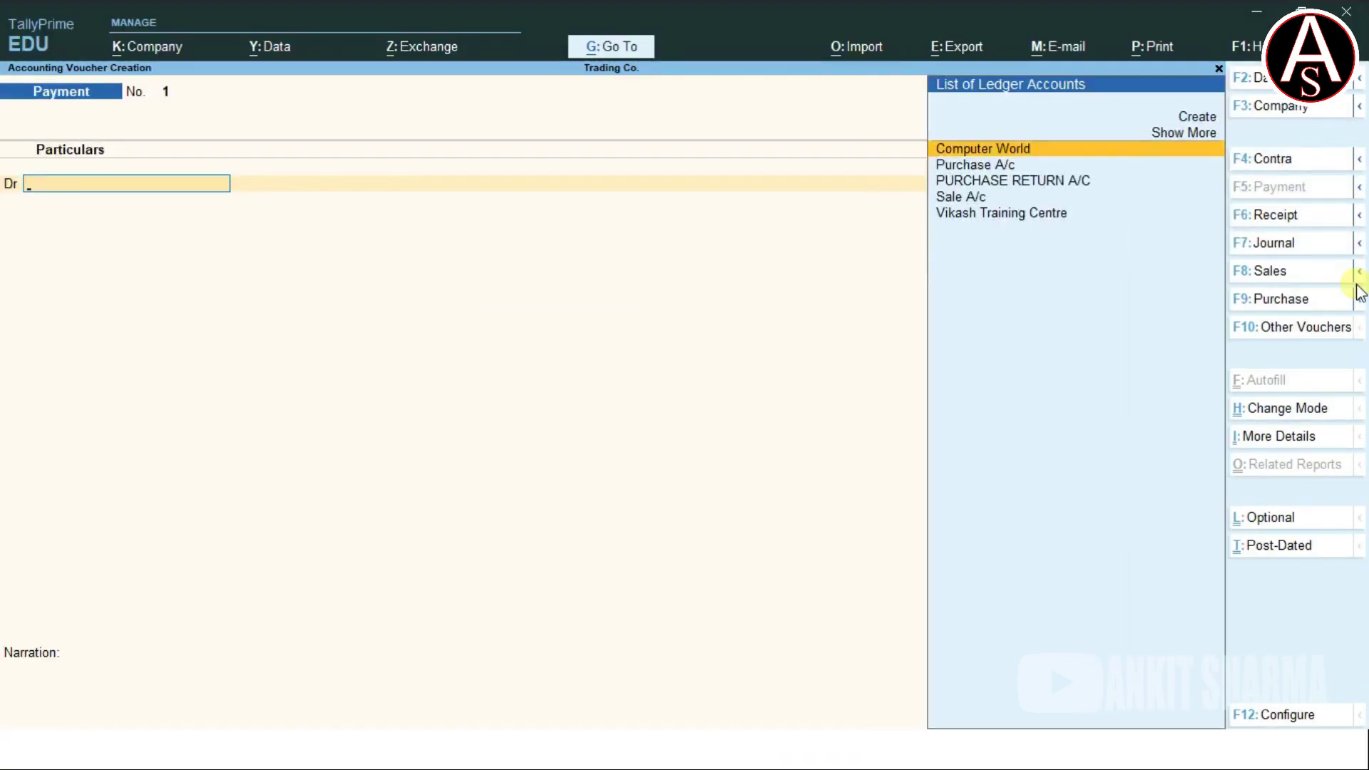
Open the list of other voucher types and examine the available accounting, inventory and order vouchers
key("F10")
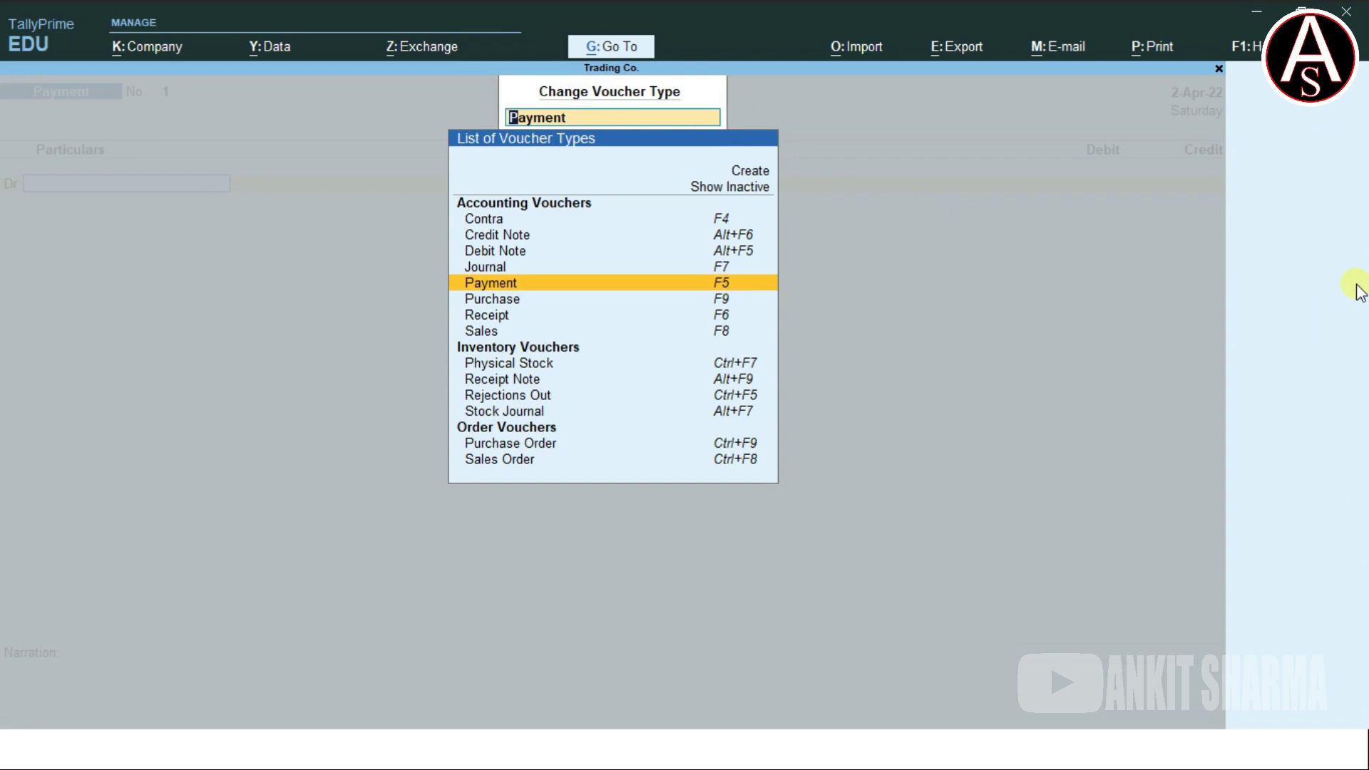
key("Down")
key("Down")
key("Down")
key("Down")
key("Down")
key("Down")
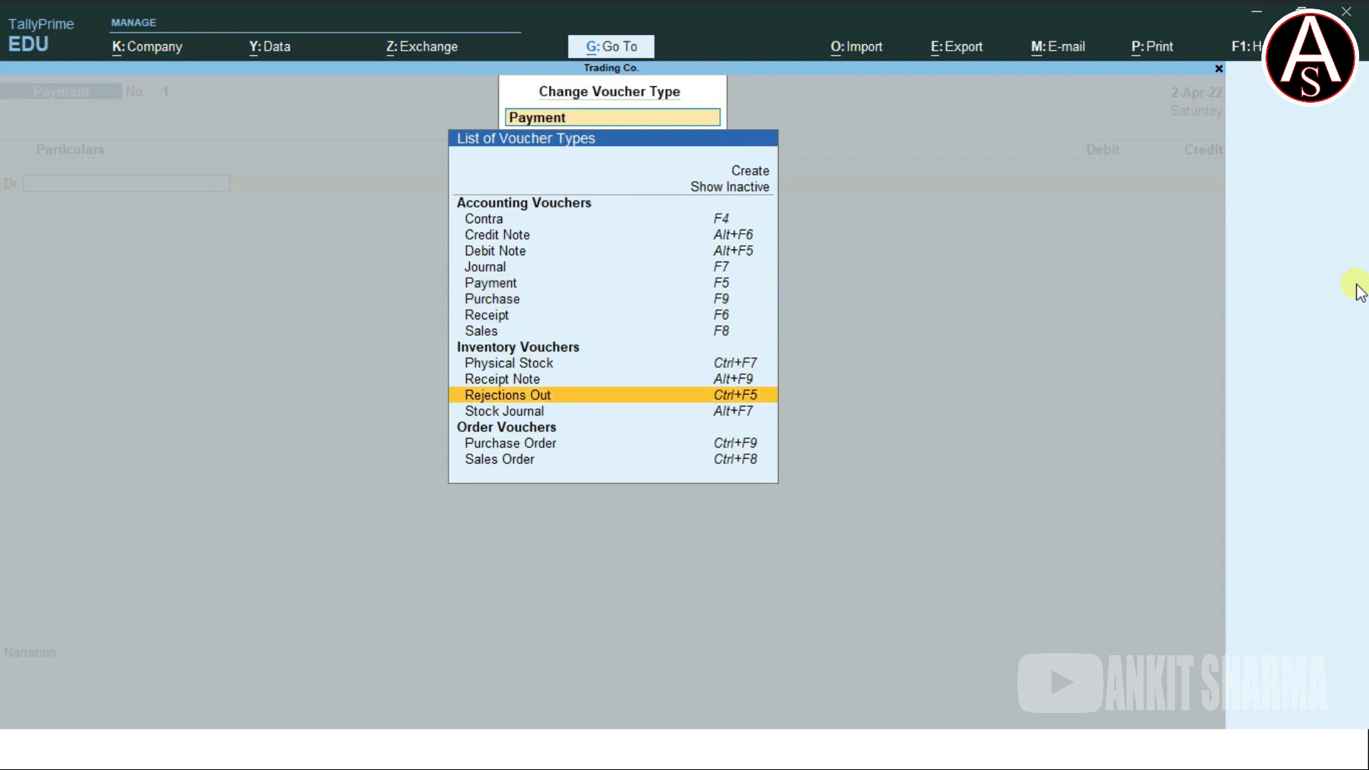
key("Down")
key("Down")
key("Down")
key("Down")
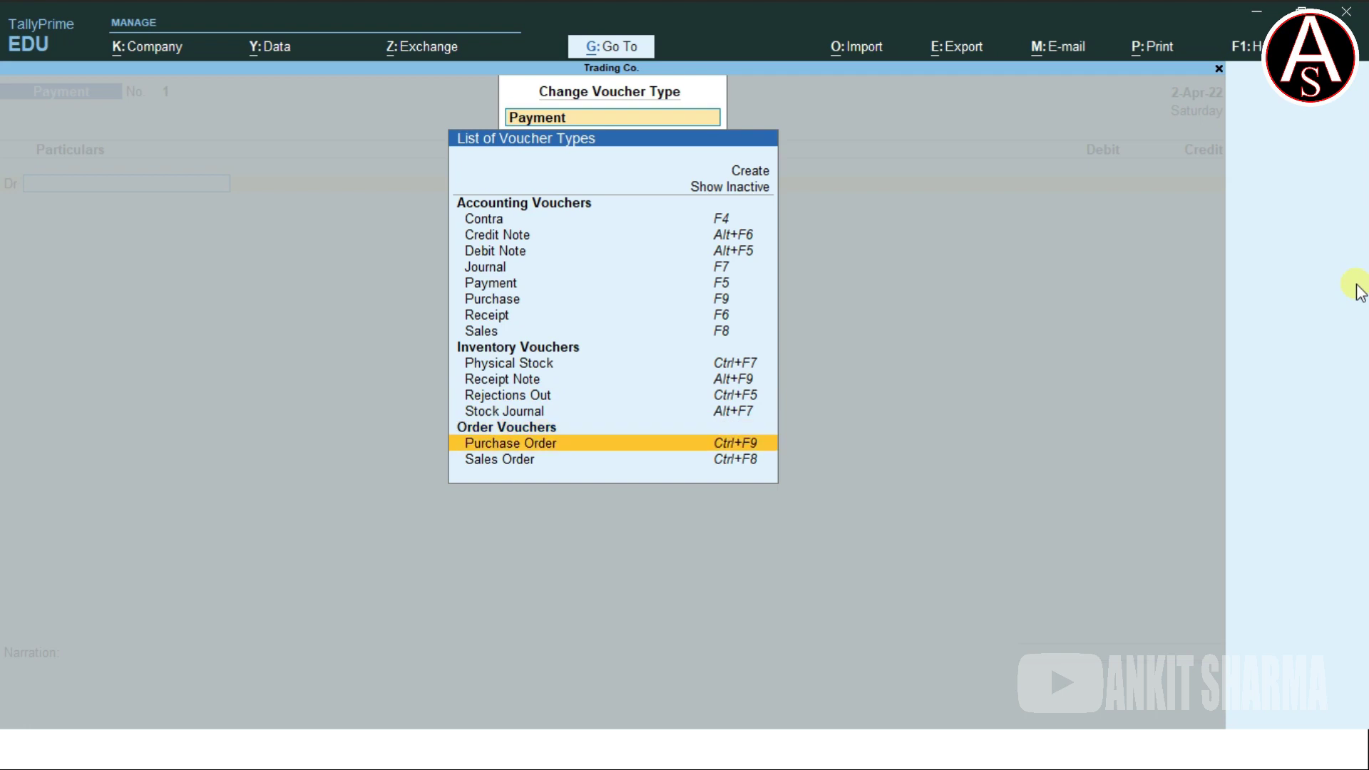
key("Up")
key("Down")
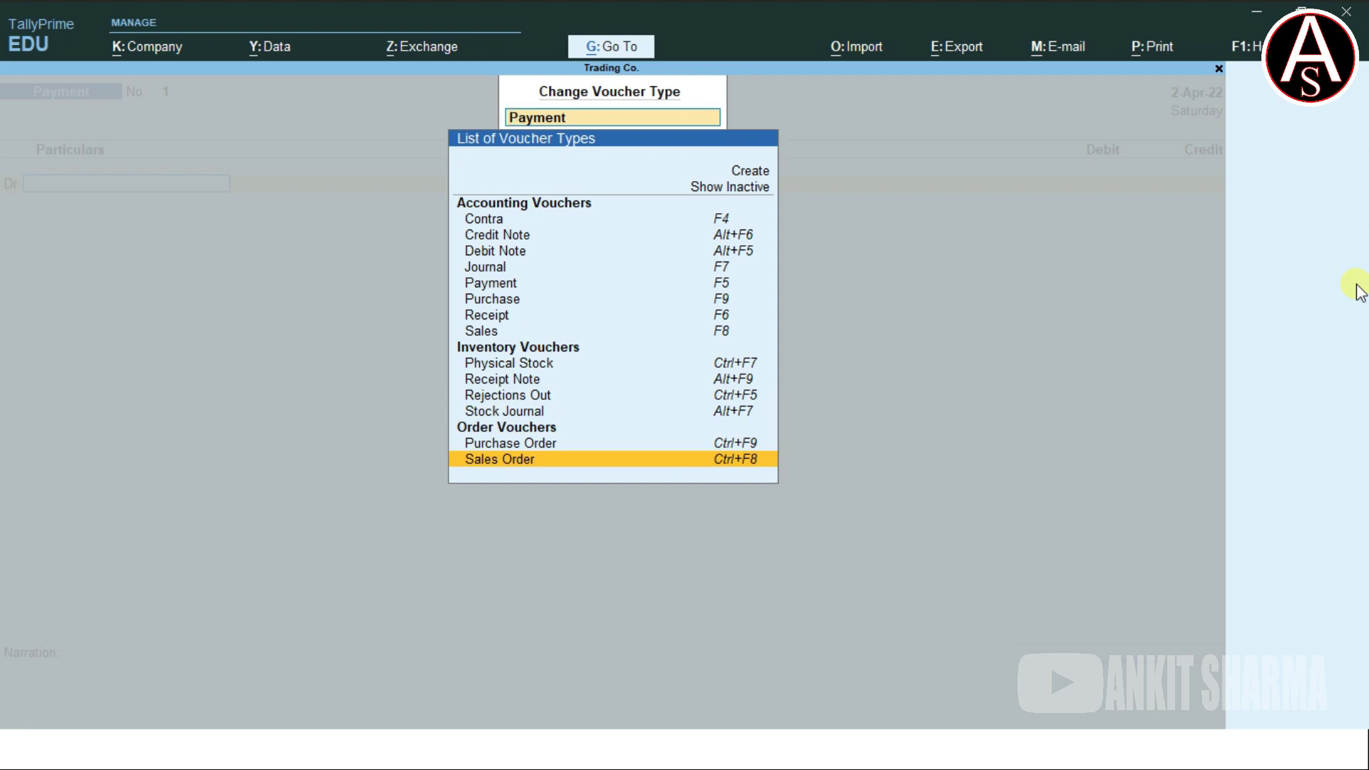
Show the inactive voucher types in the list of voucher types
key("s")
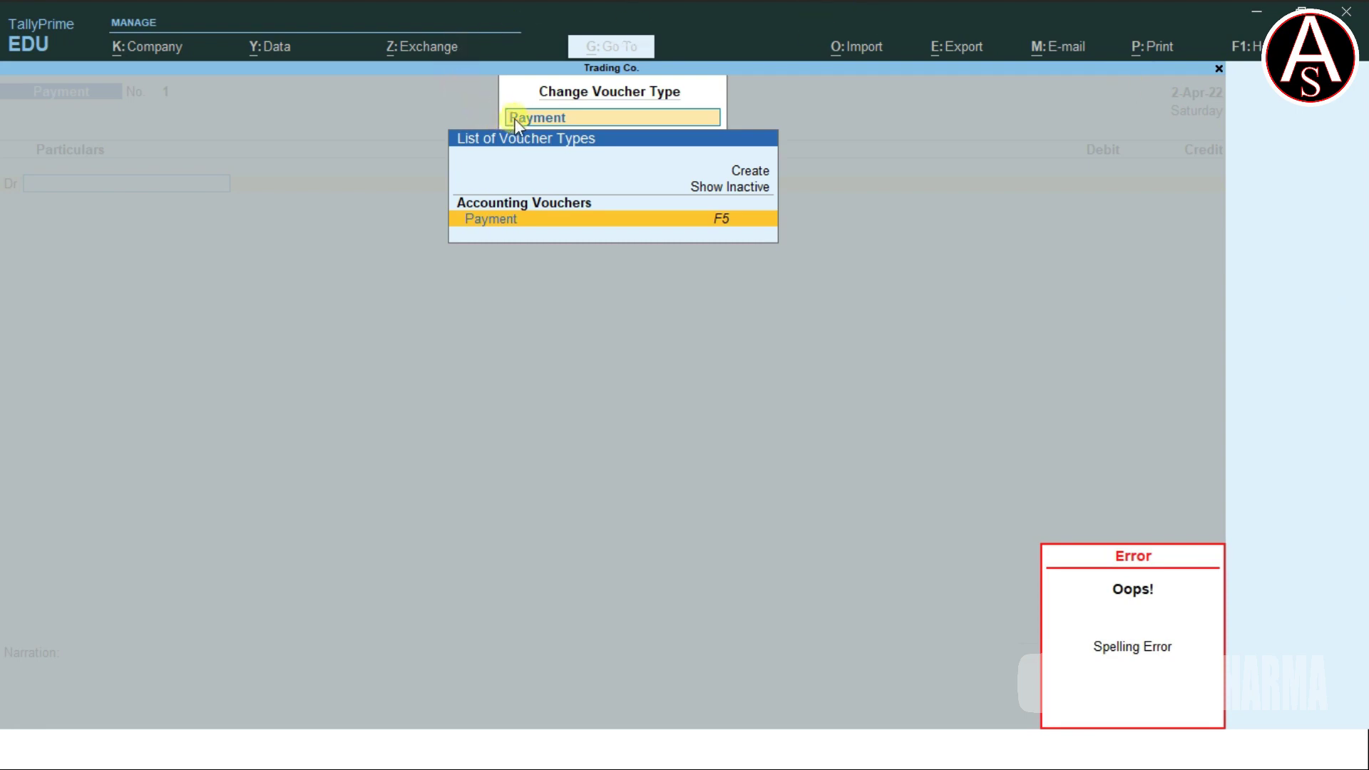
key("BackSpace")
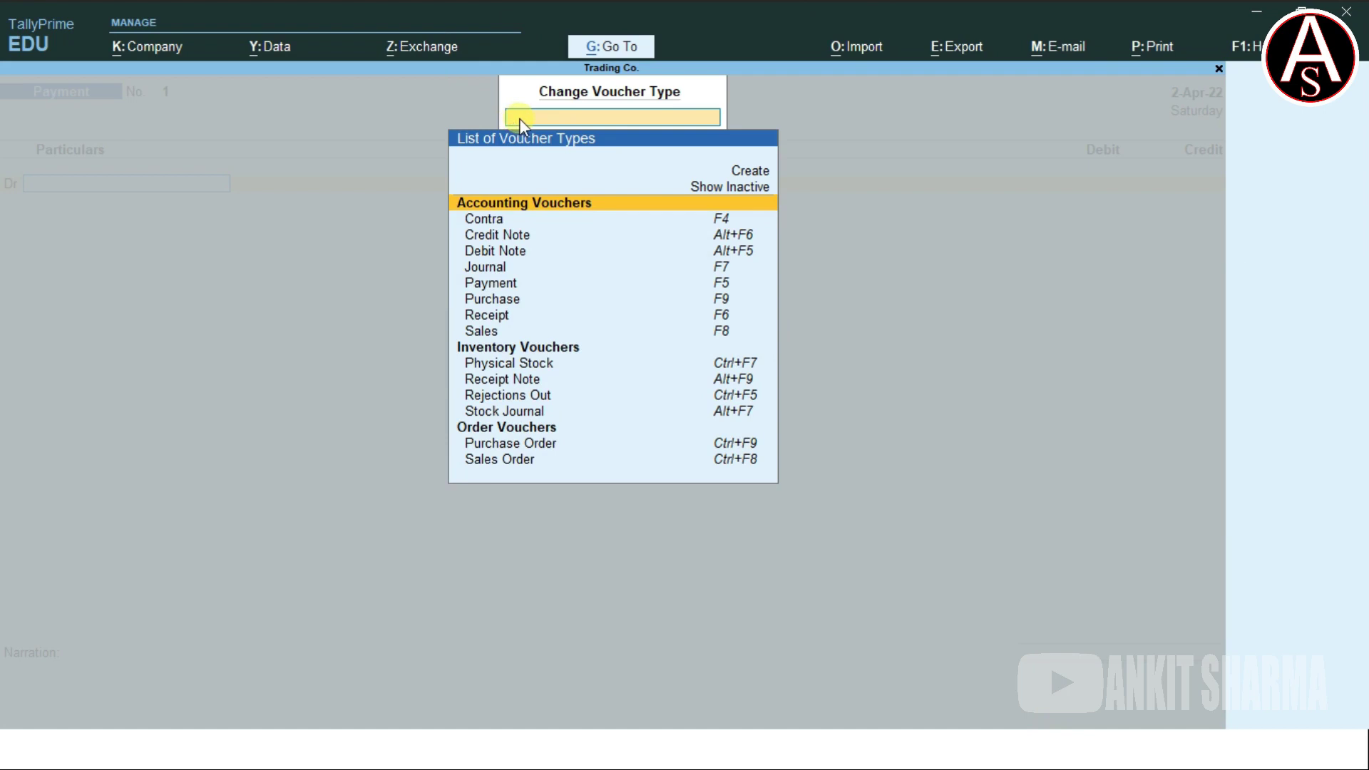
type("Sh")
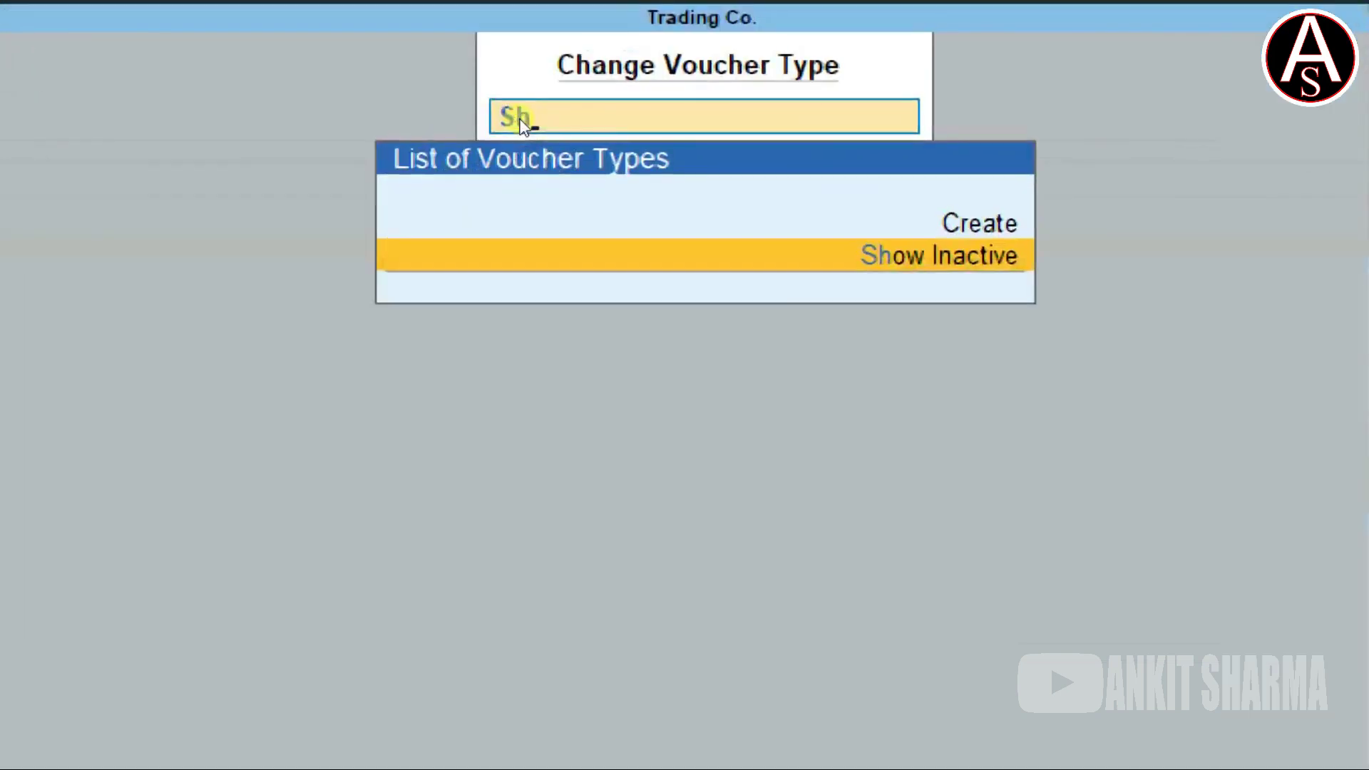
key("BackSpace")
key("BackSpace")
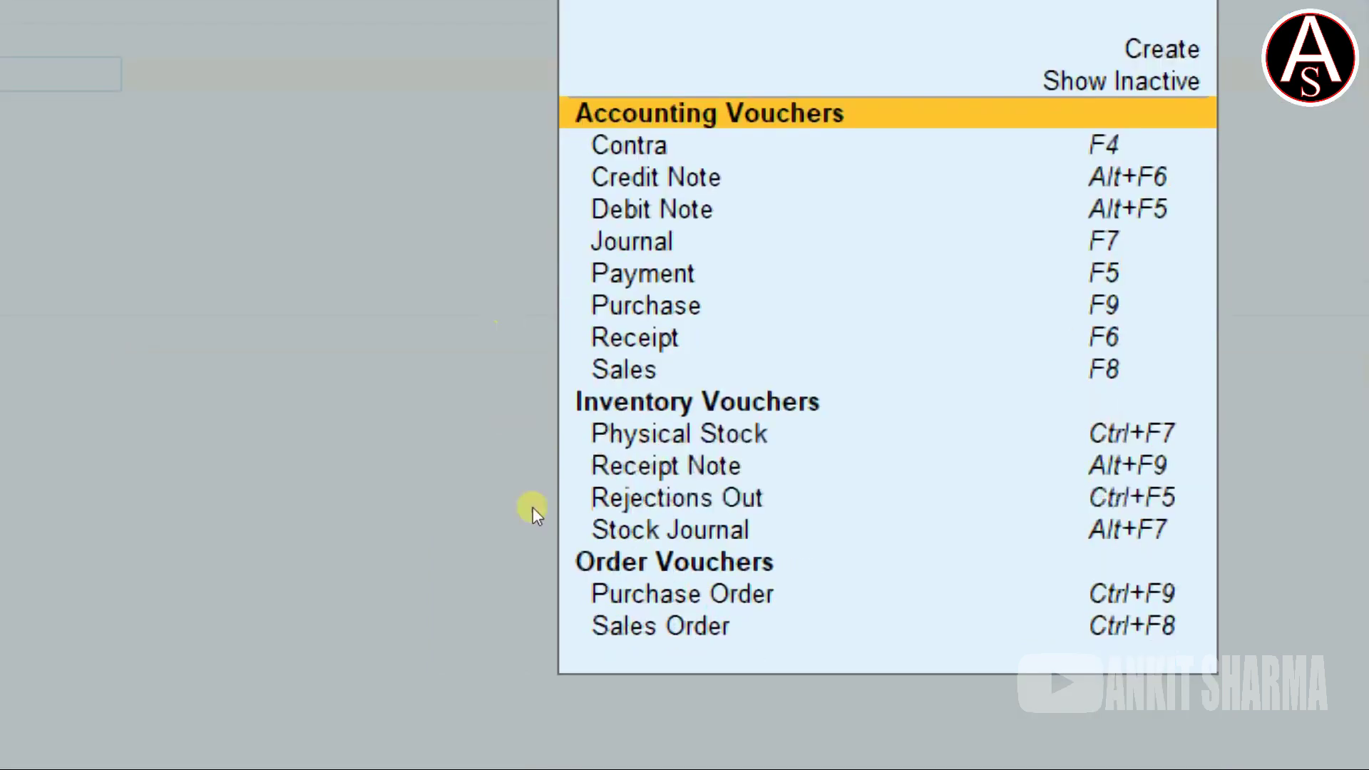
key("Up")
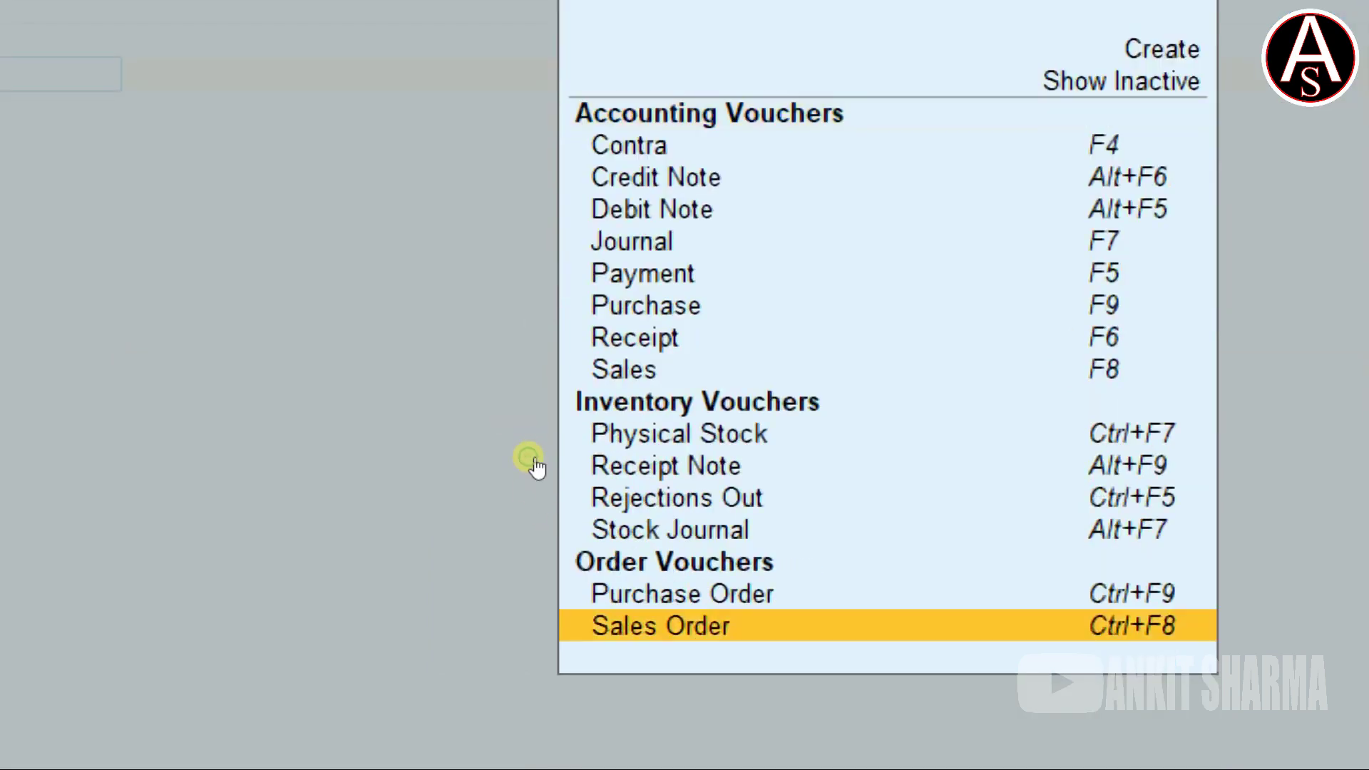
key("Up")
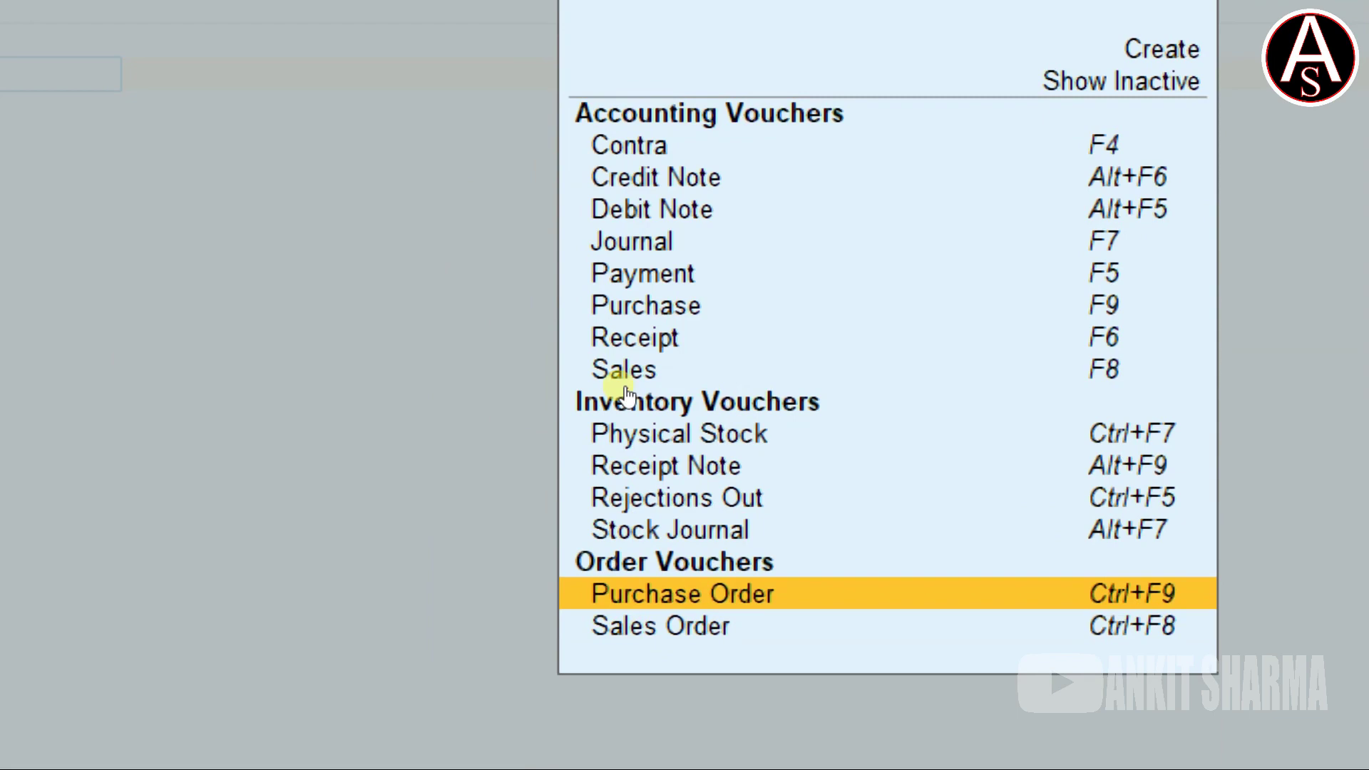
key("Down")
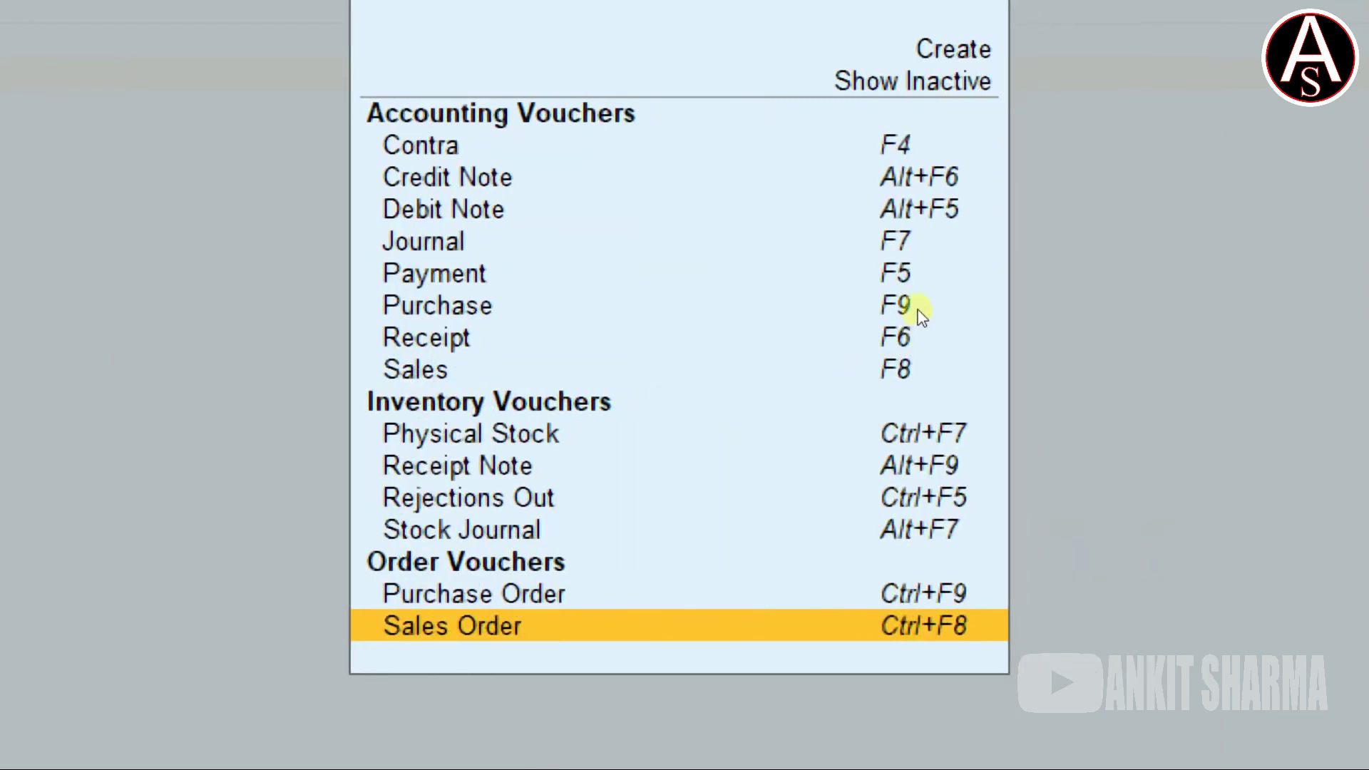
type("Sh")
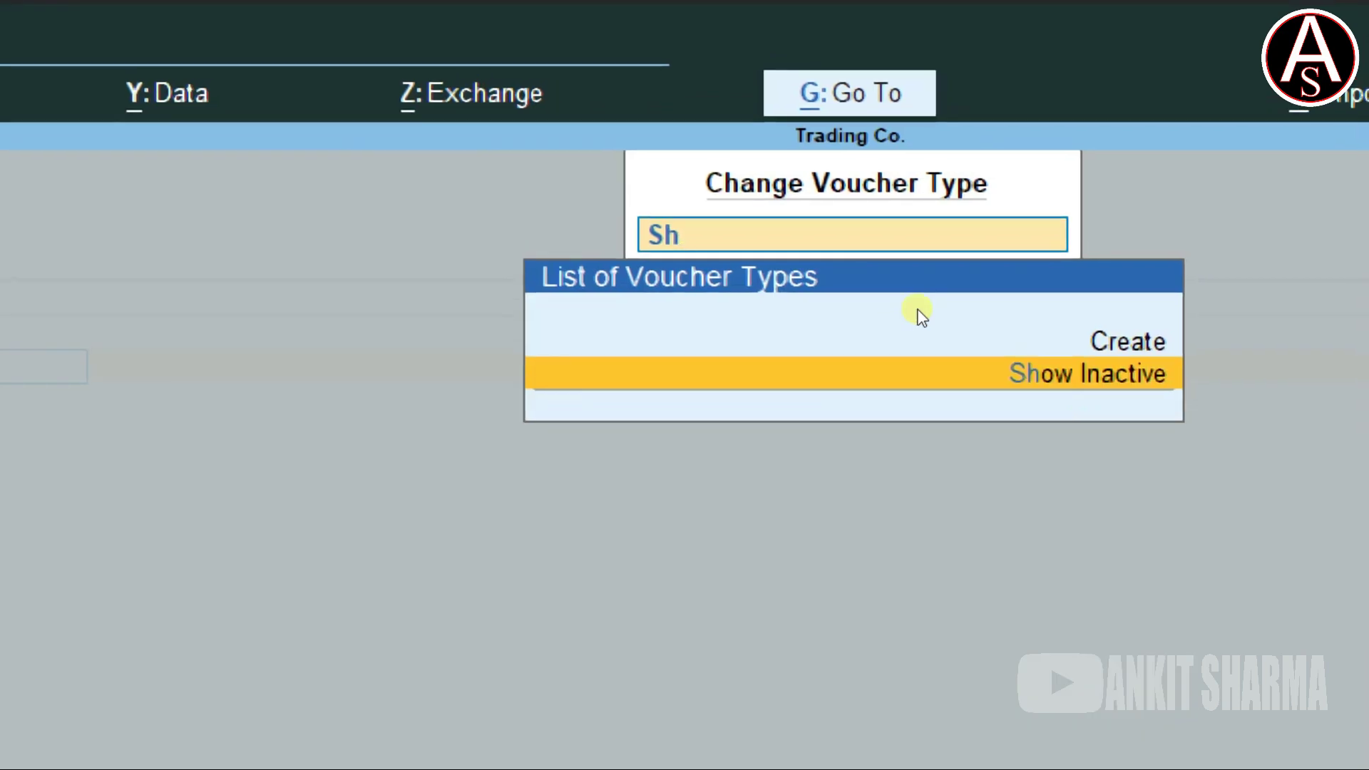
key("Return")
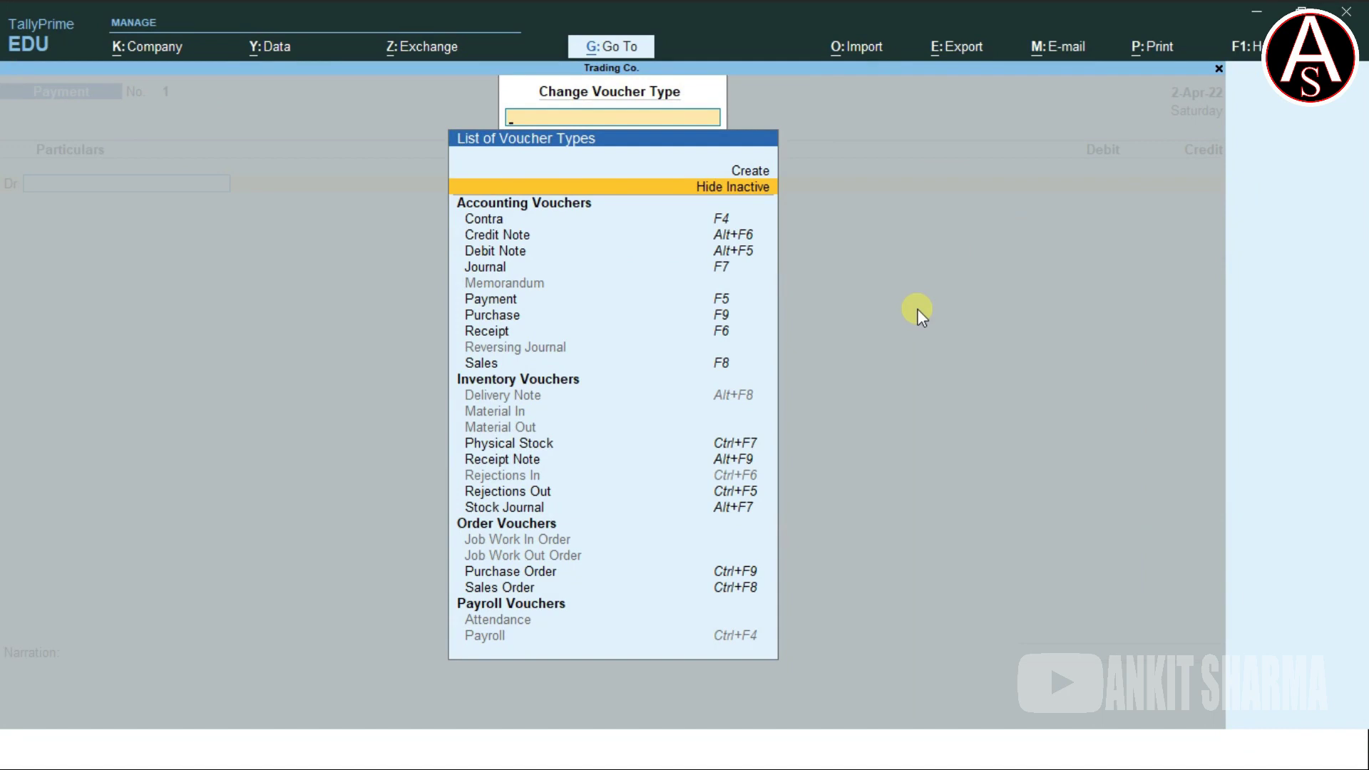
Choose the inactive Delivery Note under Inventory Vouchers and activate that voucher type
key("Down")
key("Down")
key("Down")
key("Down")
key("Down")
key("Down")
key("Down")
key("Down")
key("Down")
key("Down")
key("Down")
key("Down")
key("Down")
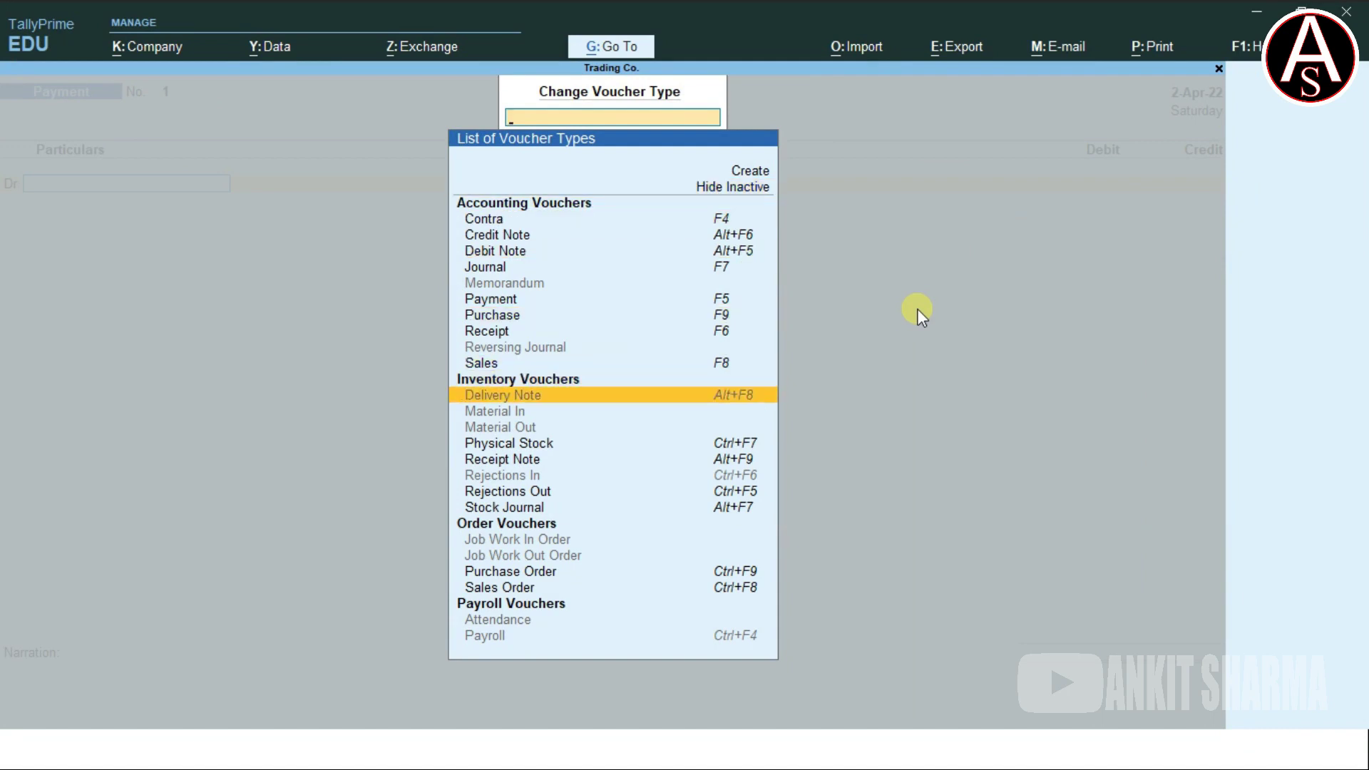
key("Return")
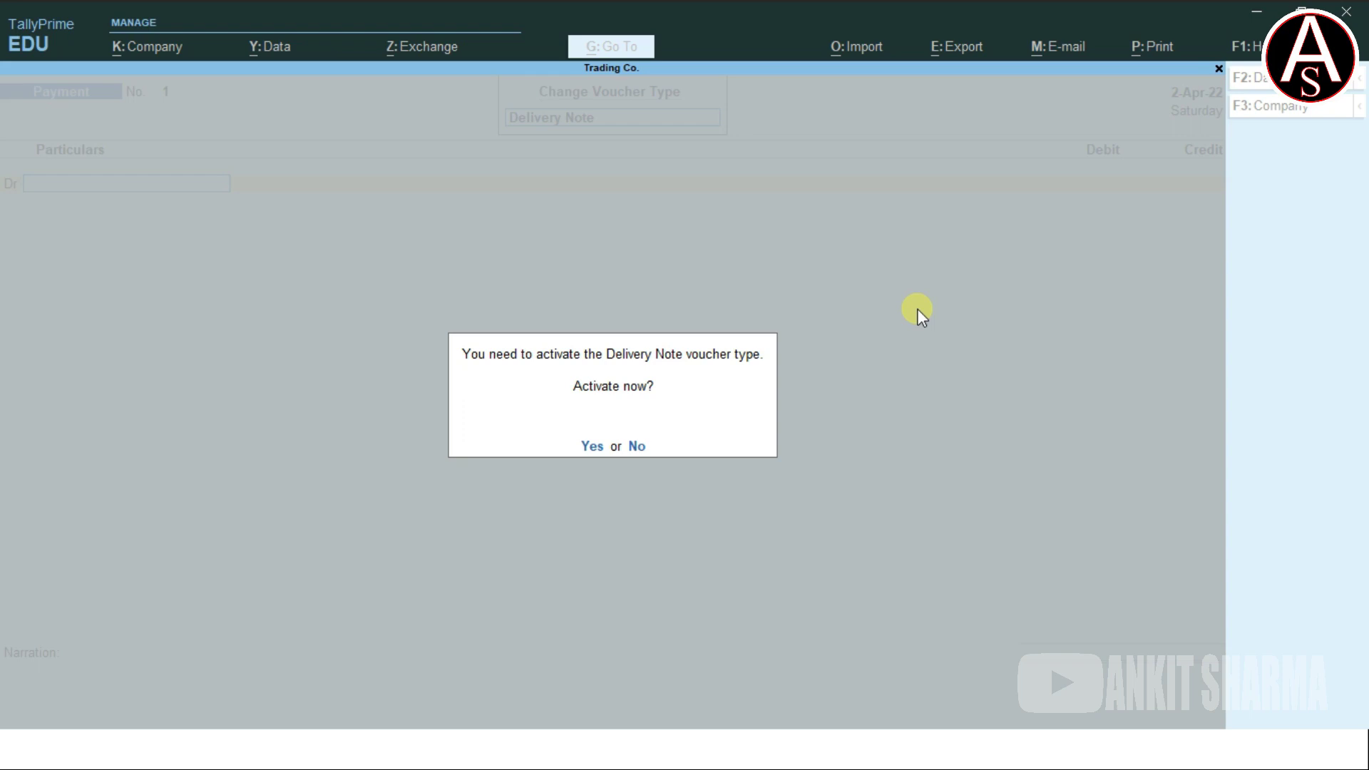
key("y")
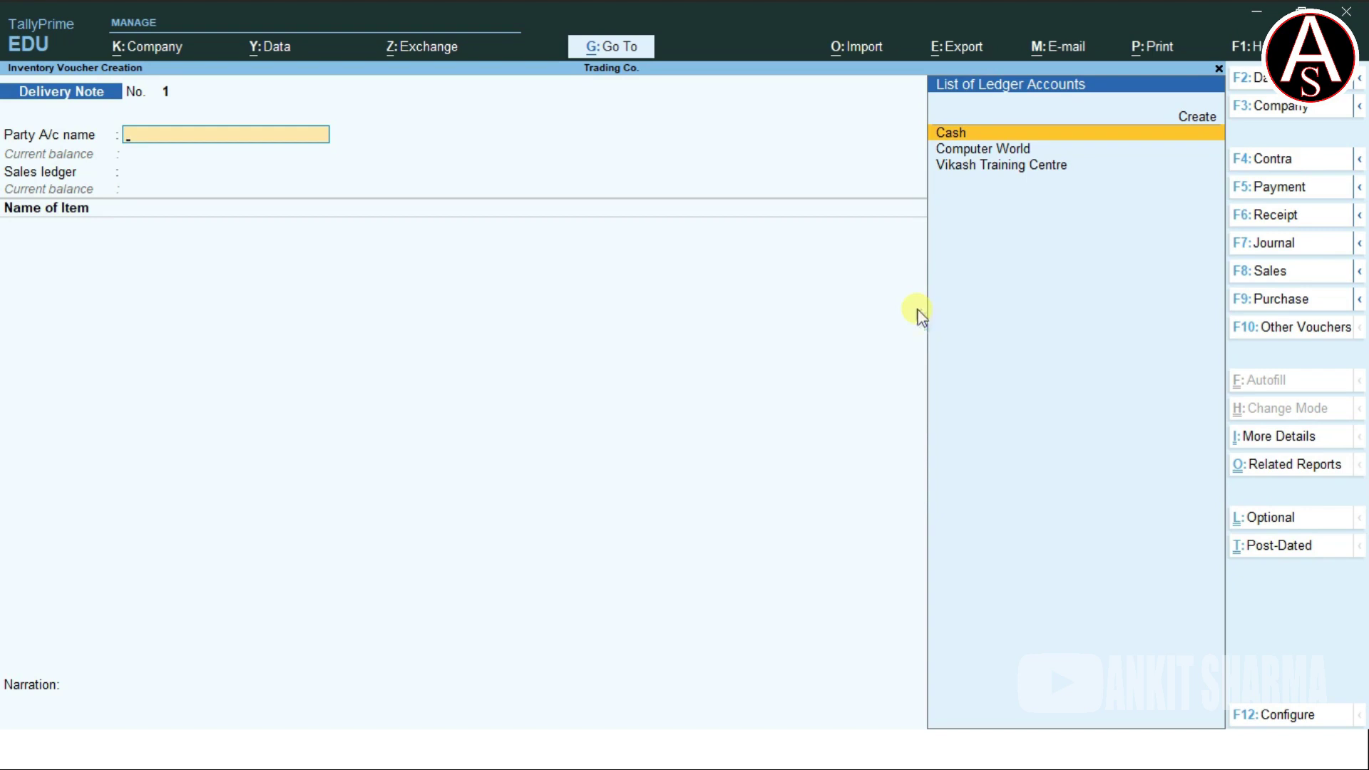
Switch to the Sales voucher and return to the Delivery Note voucher
key("F8")
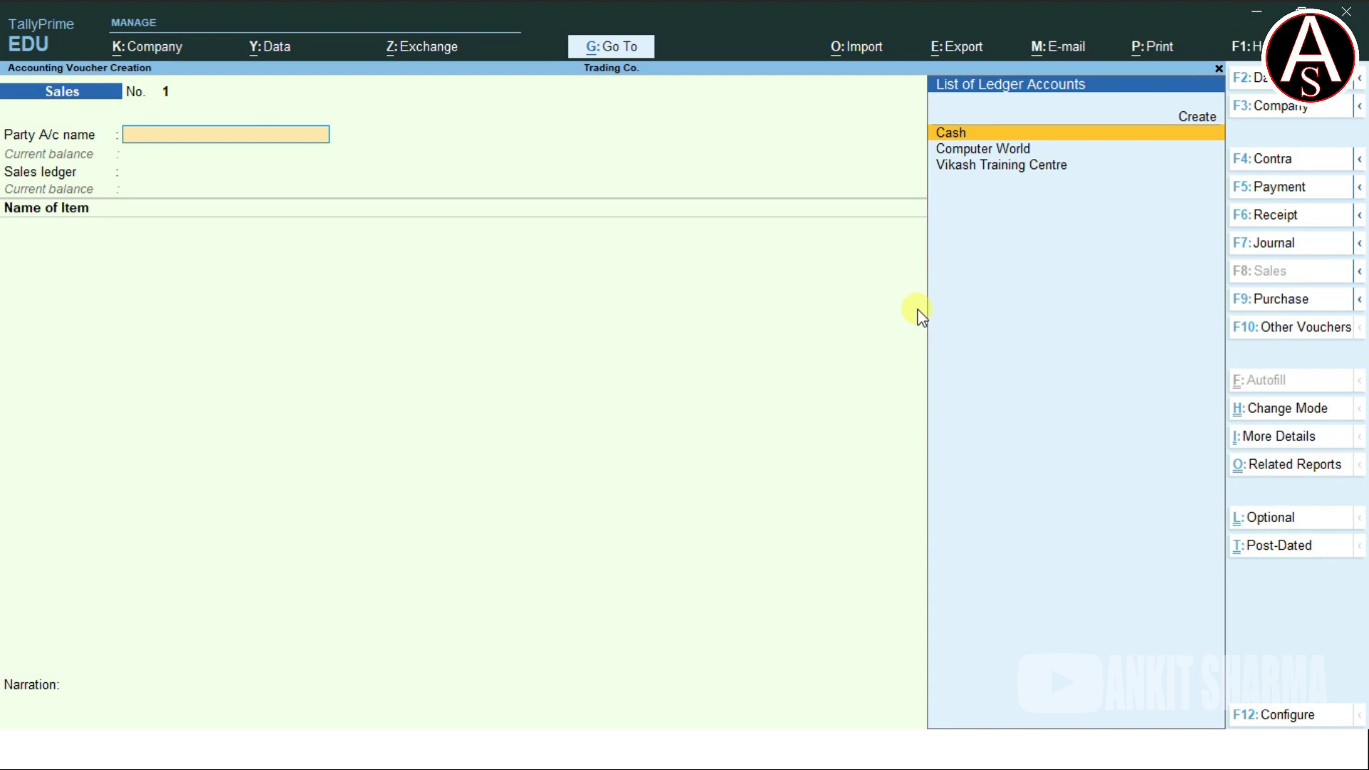
key("alt")
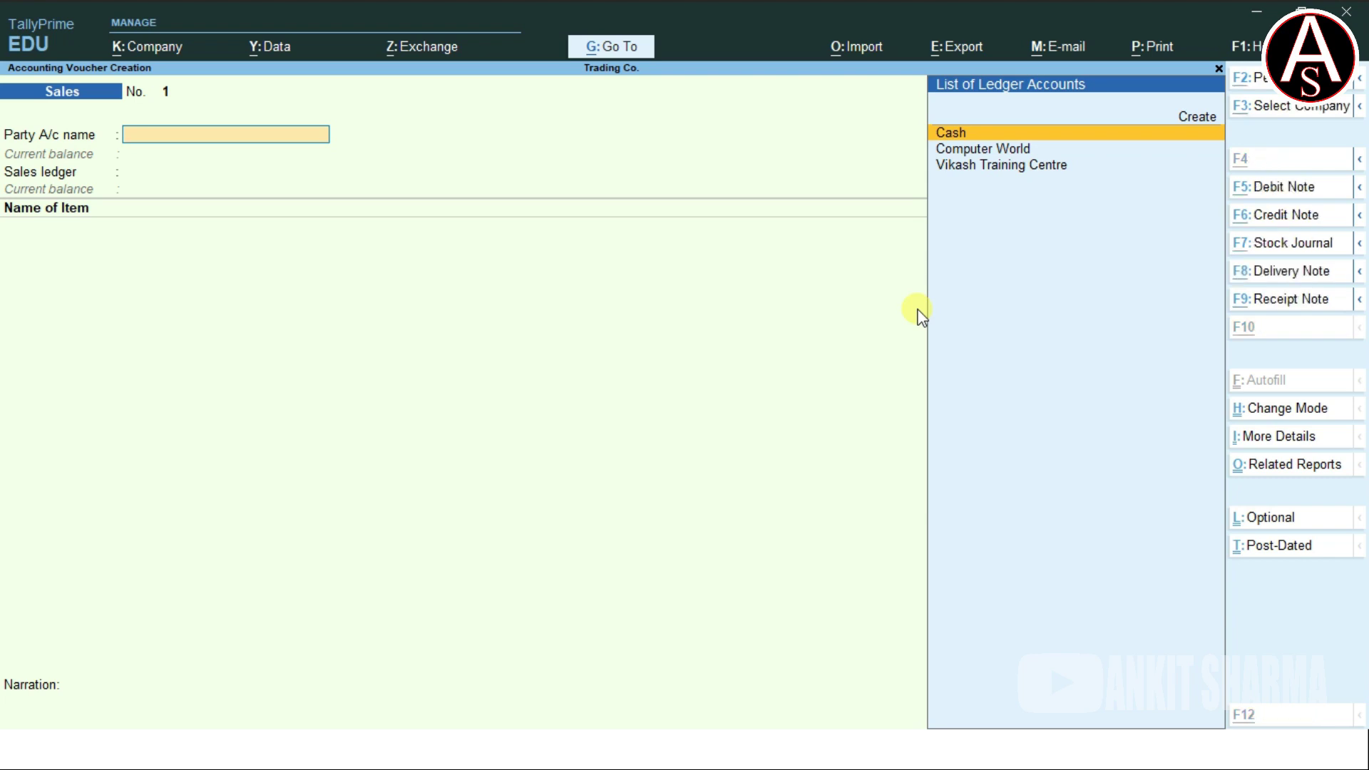
key("alt+F8")
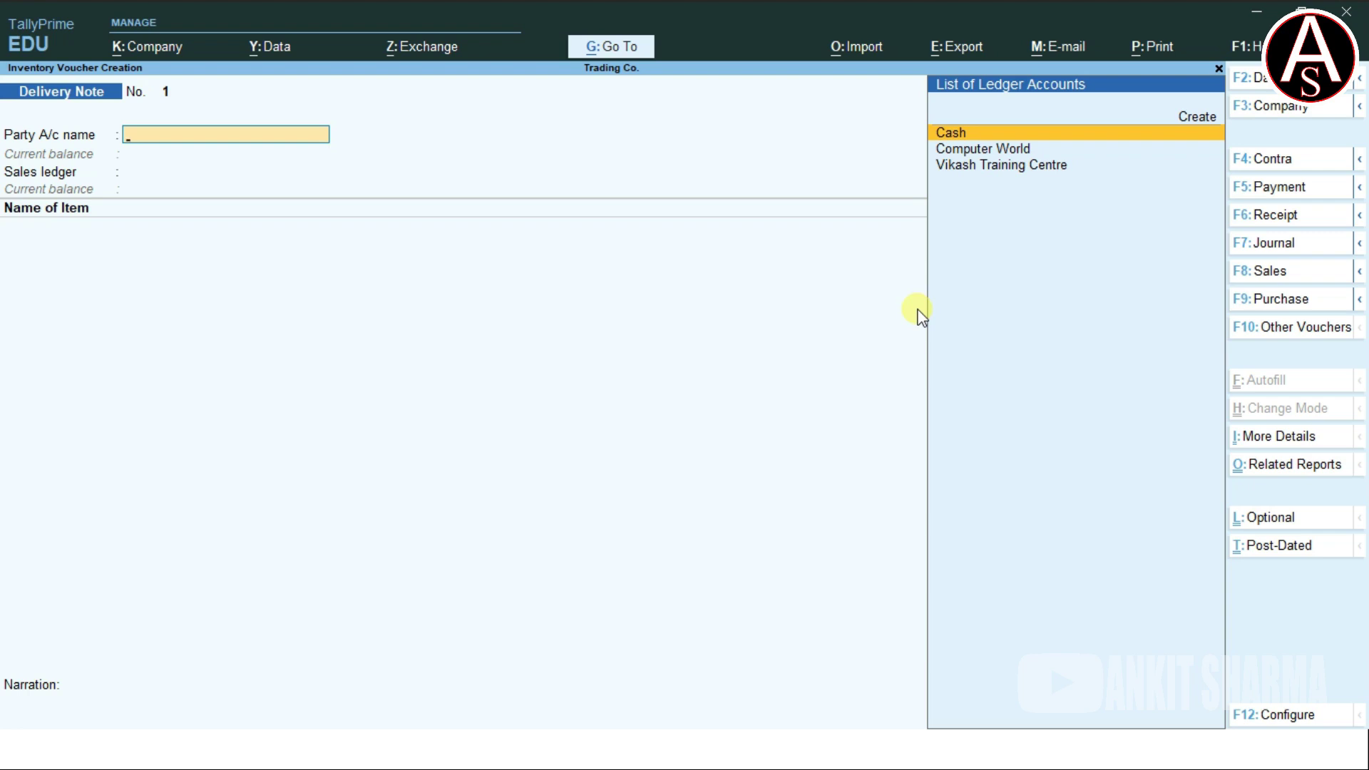
Set the delivery note's party account to Vikash Training Centre and link it to order number 1 only
type("Vi")
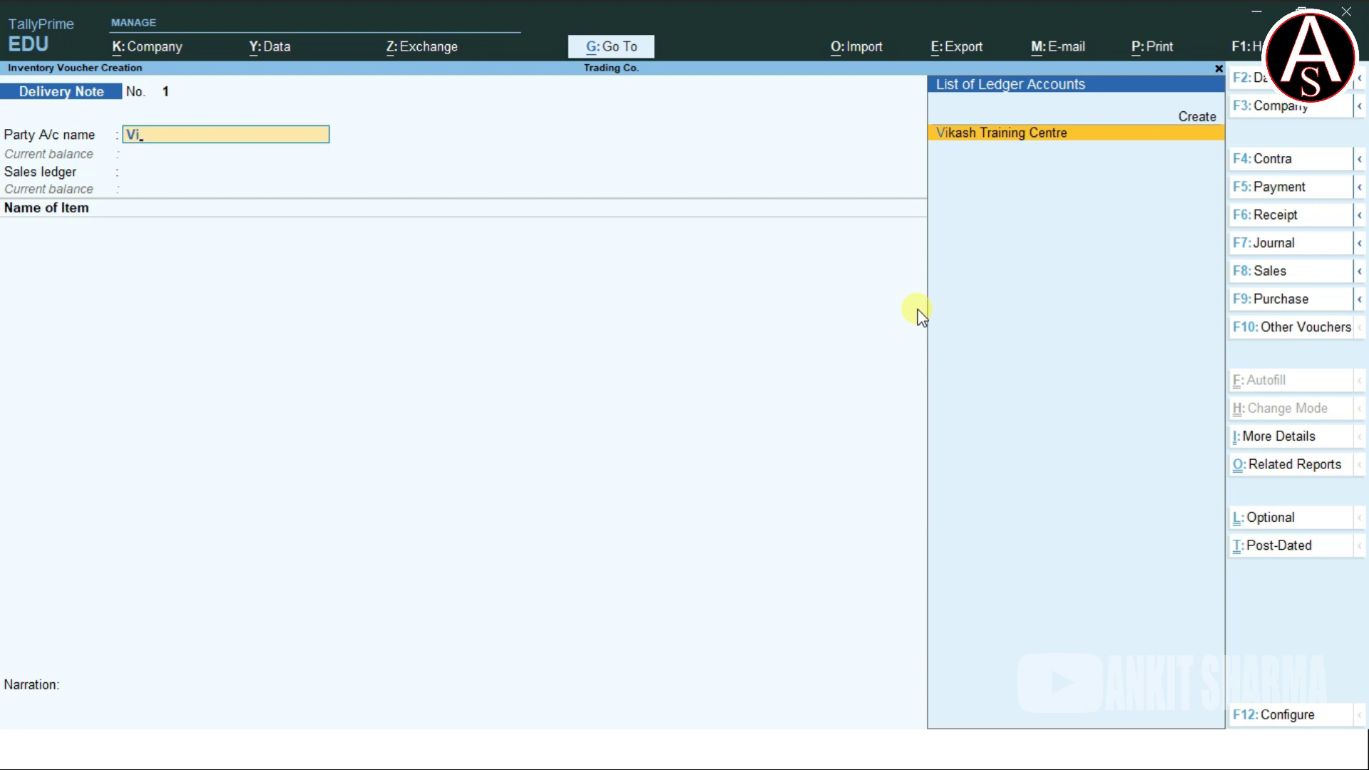
key("Return")
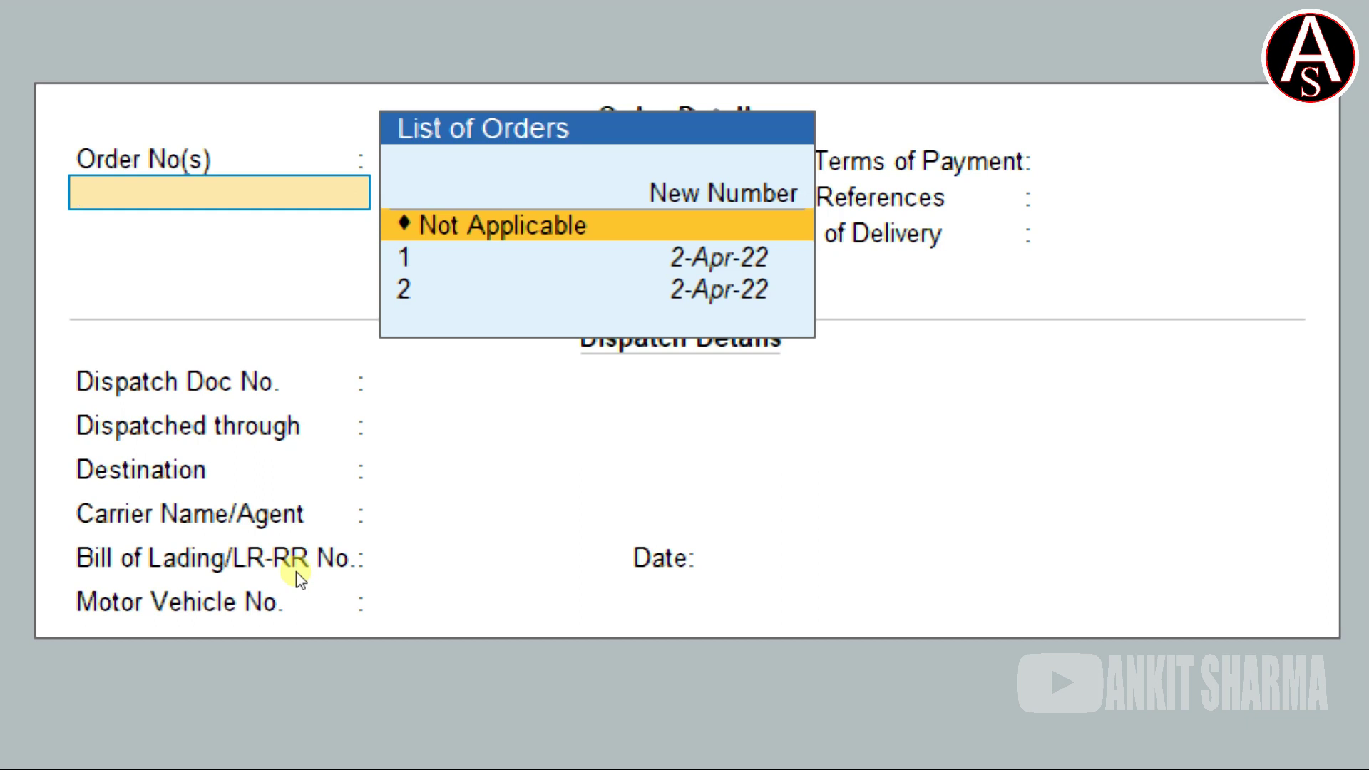
key("Down")
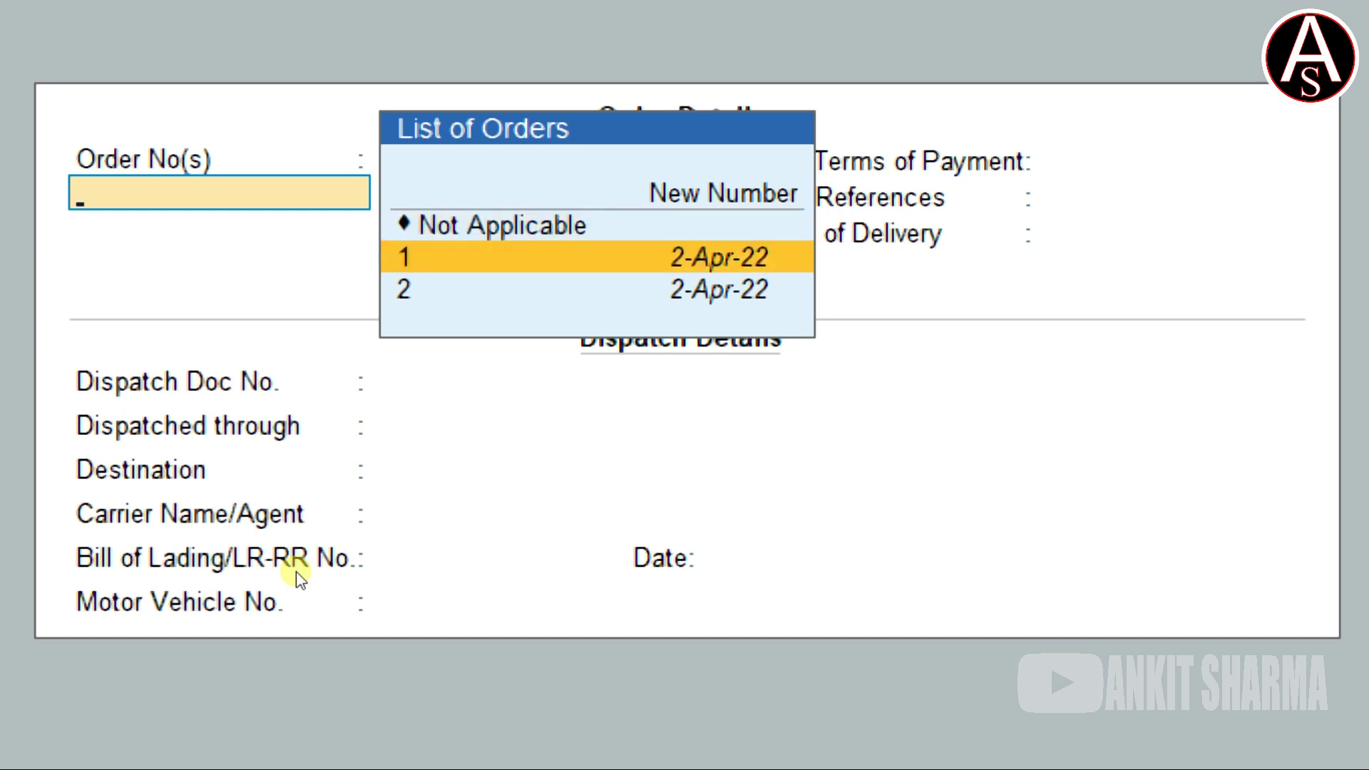
key("Return")
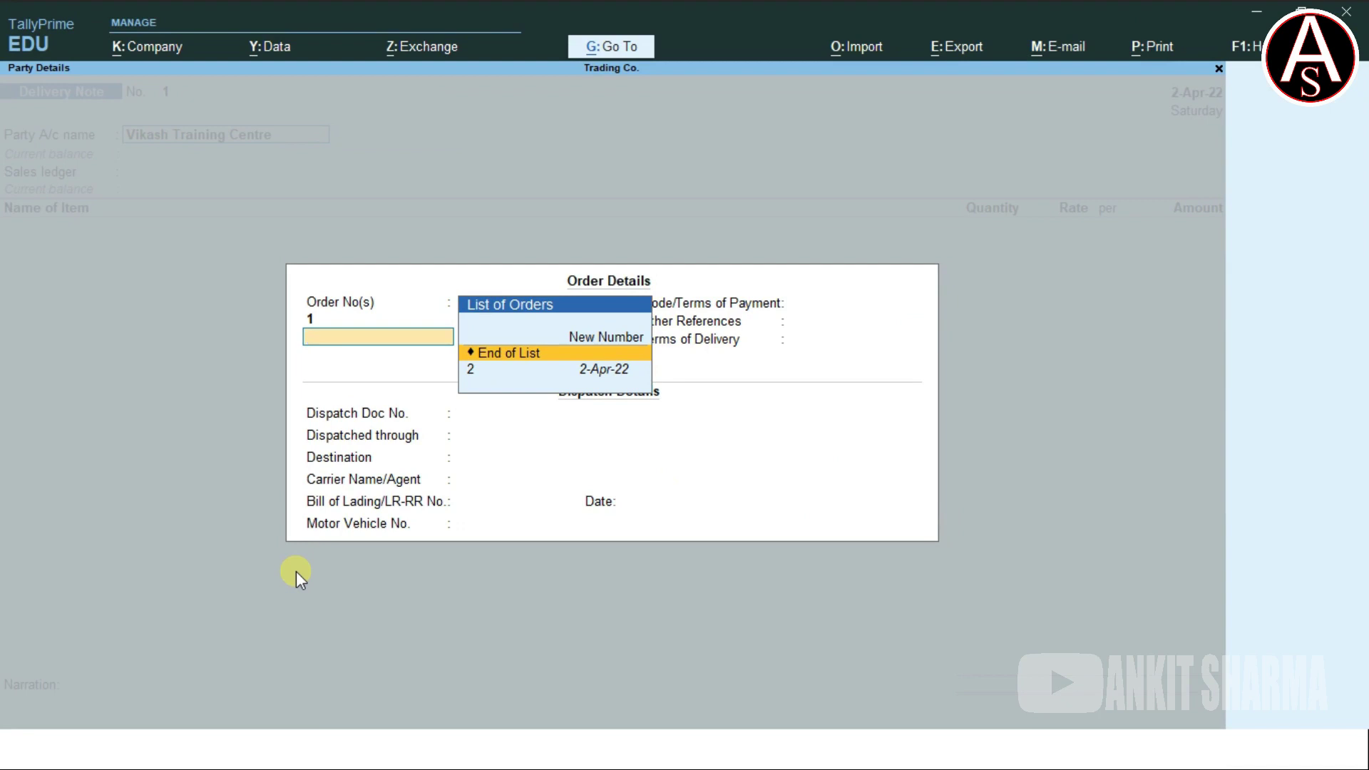
key("Return")
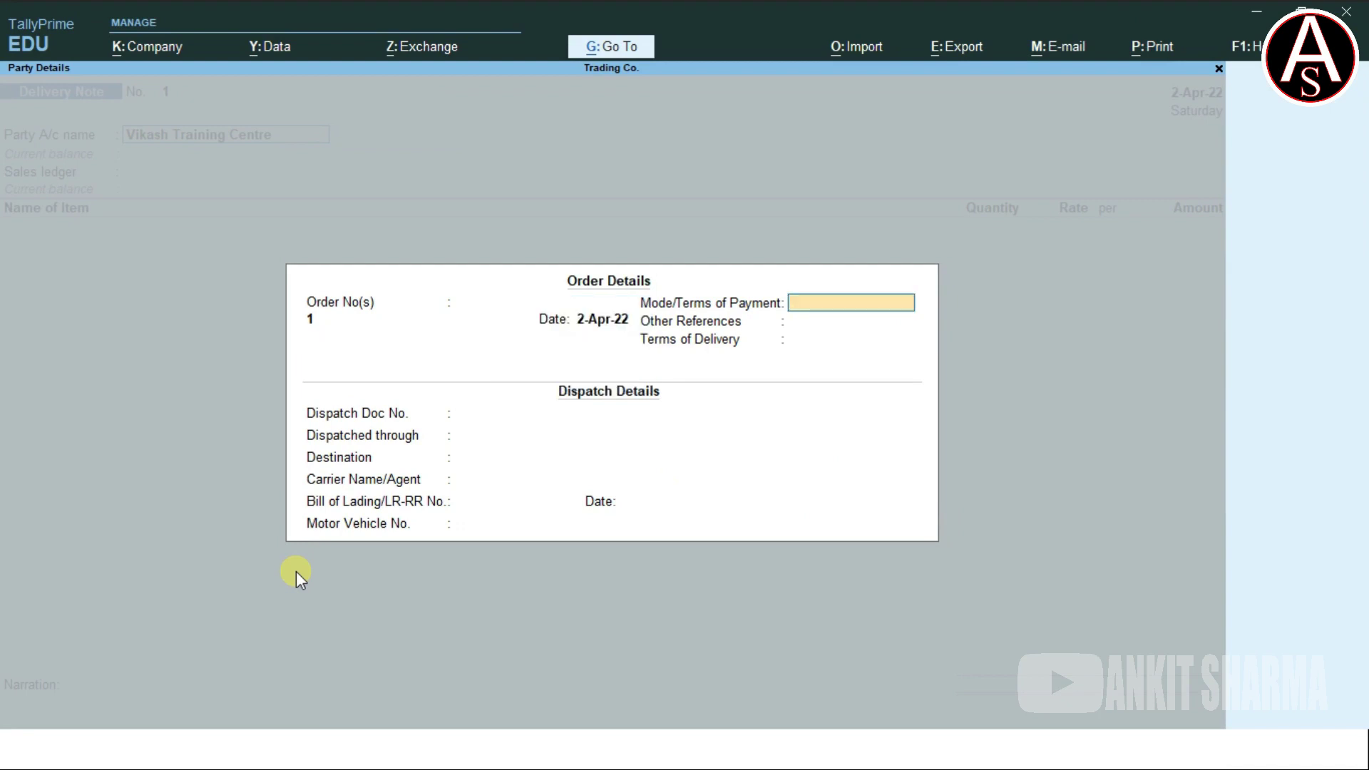
Accept the remaining order, dispatch and party details as they are and keep Sale A/c as the sales ledger
key("Return")
key("Return")
key("Return")
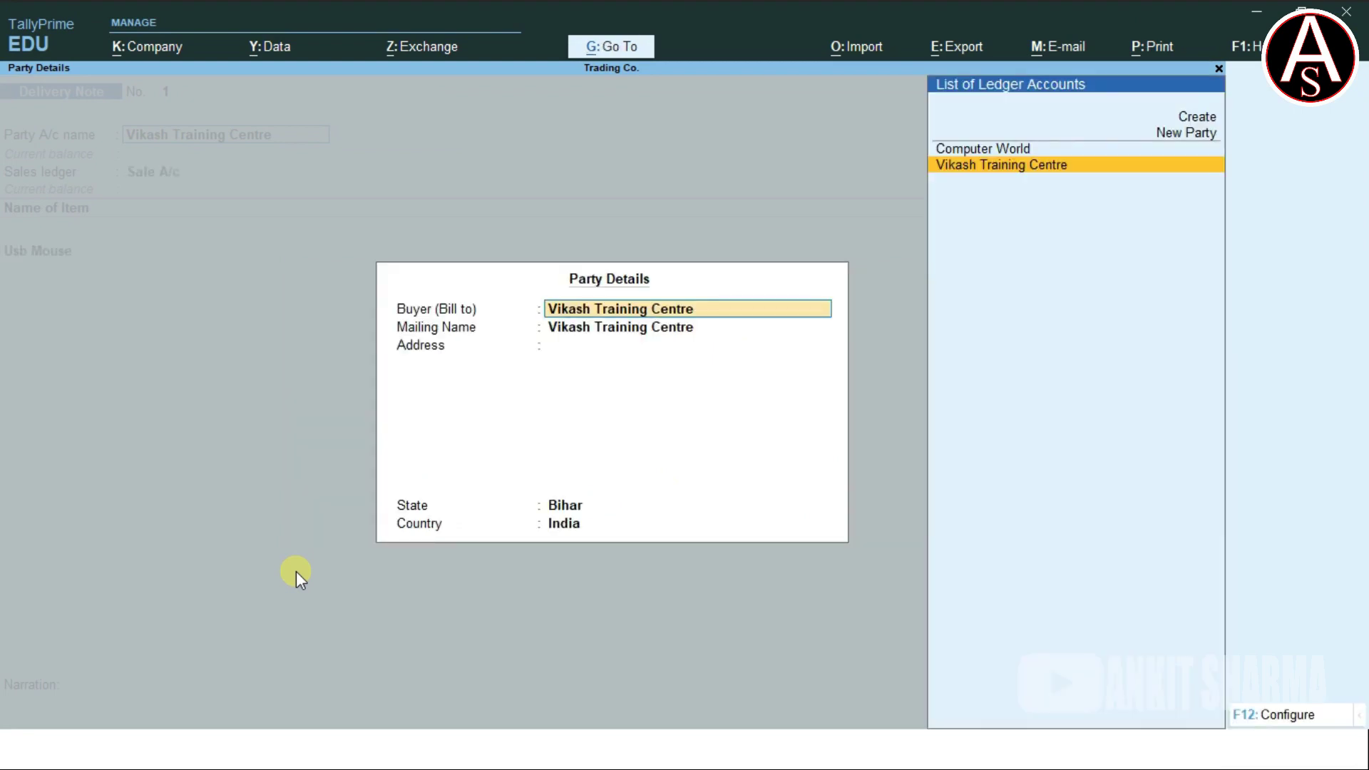
key("ctrl")
key("ctrl+a")
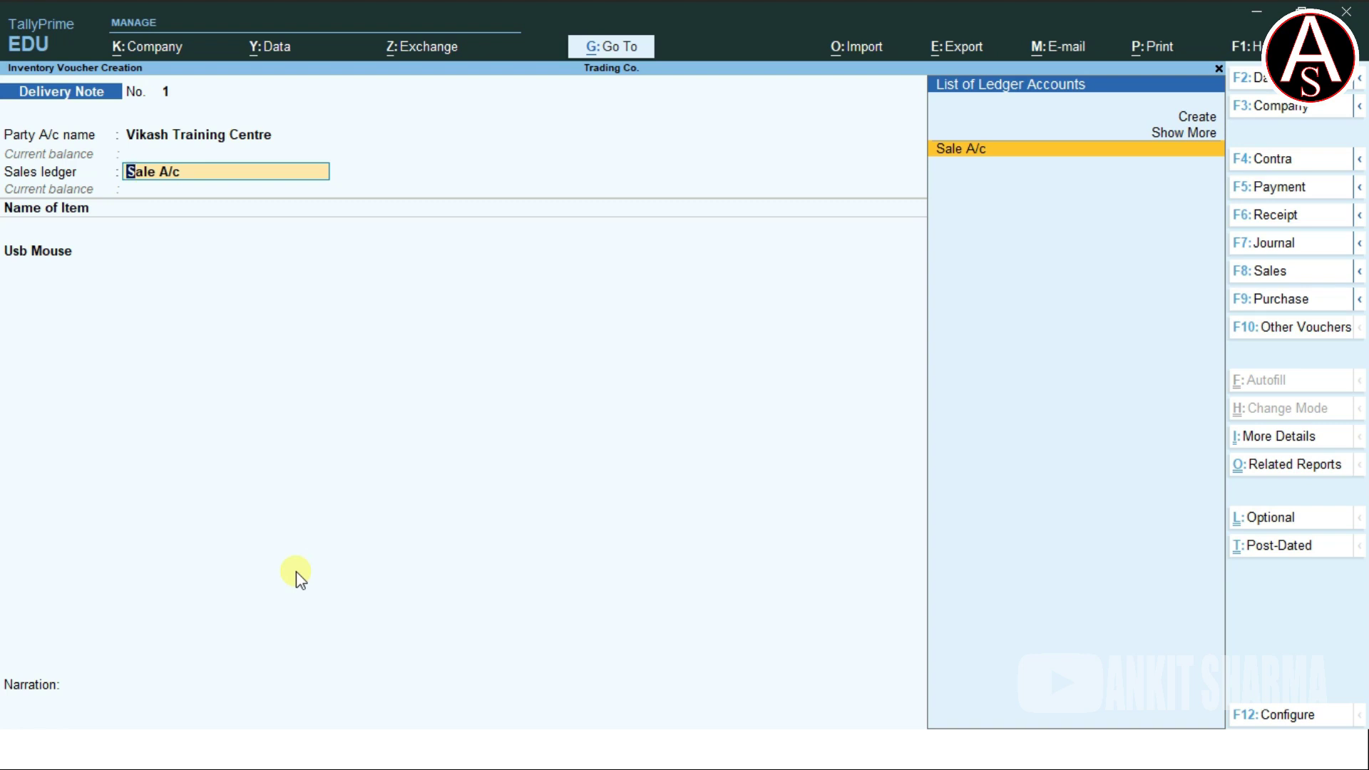
key("Return")
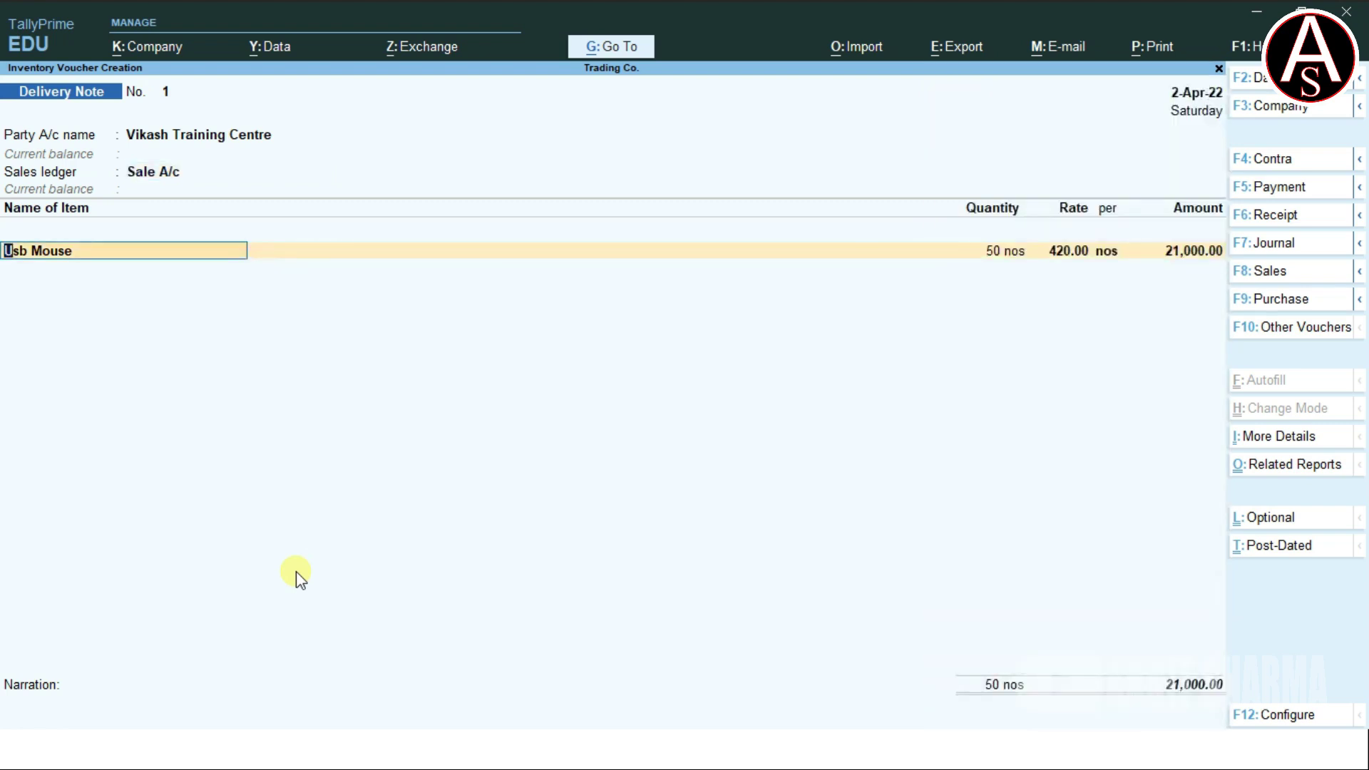
Allocate the Usb Mouse item to tracking number 1 and order number 1, accepting 50 nos at a rate of 420.00
key("Return")
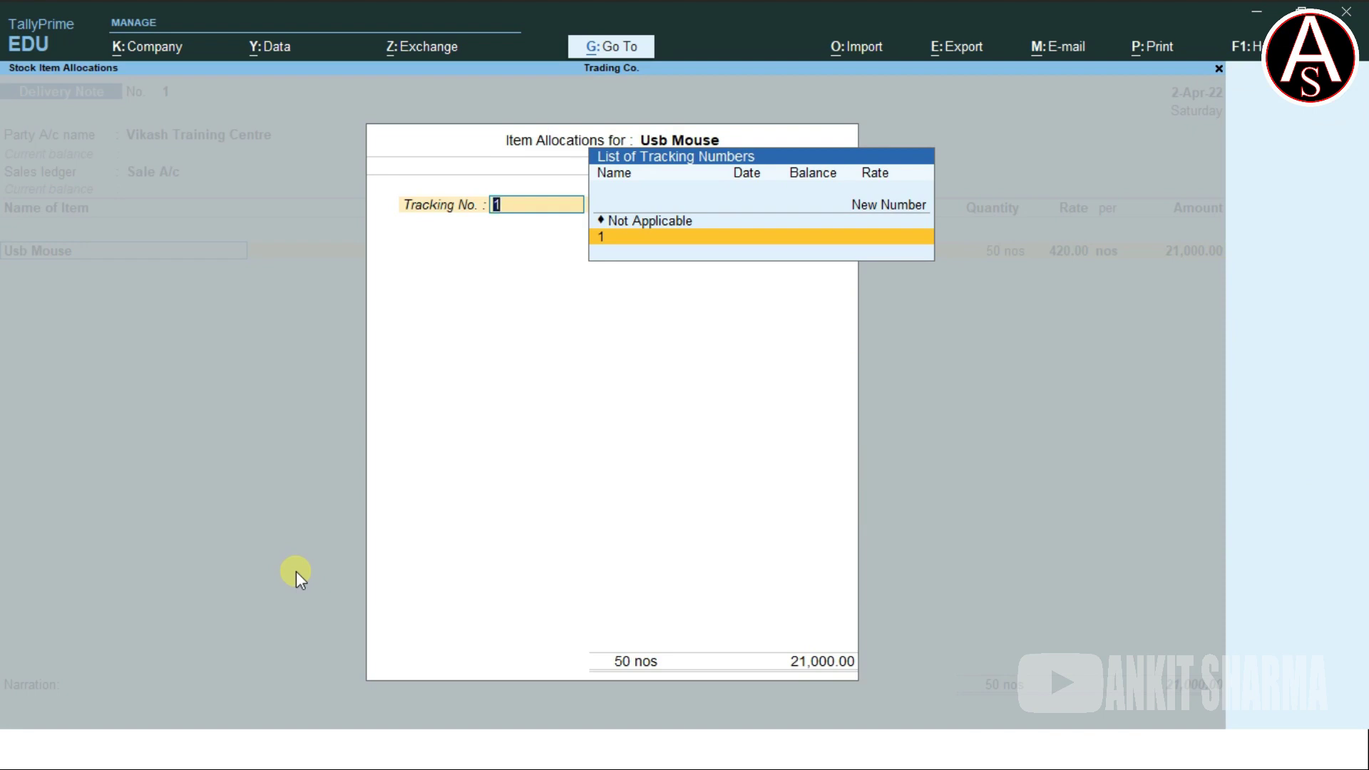
key("Return")
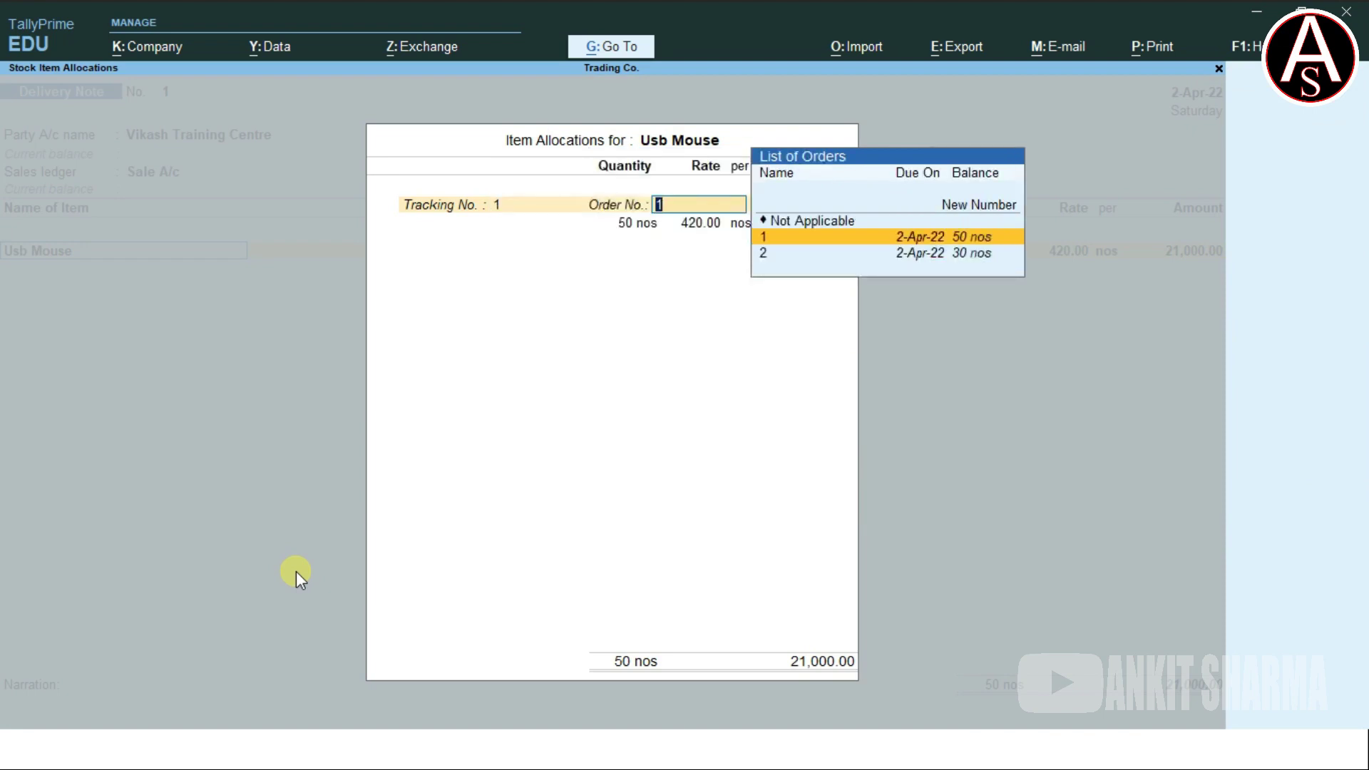
key("Return")
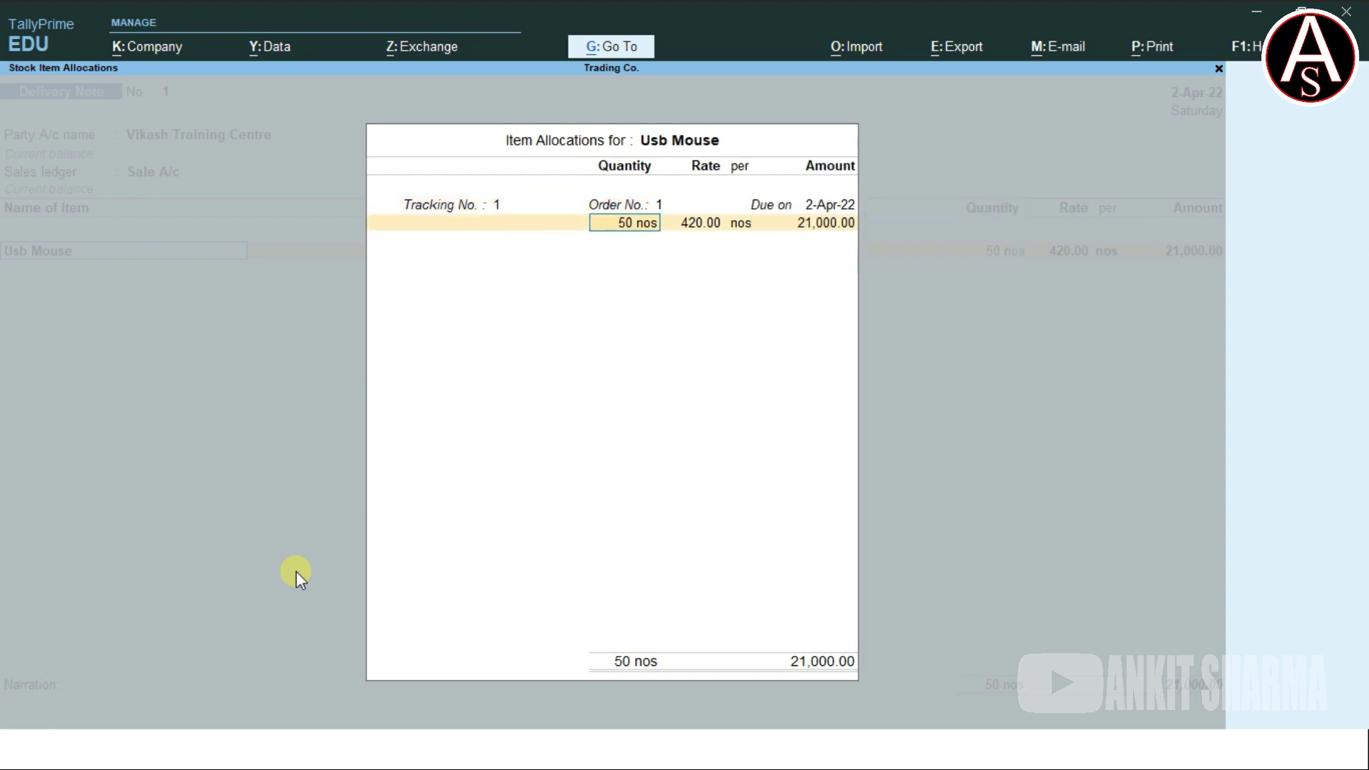
key("Return")
key("Return")
key("Return")
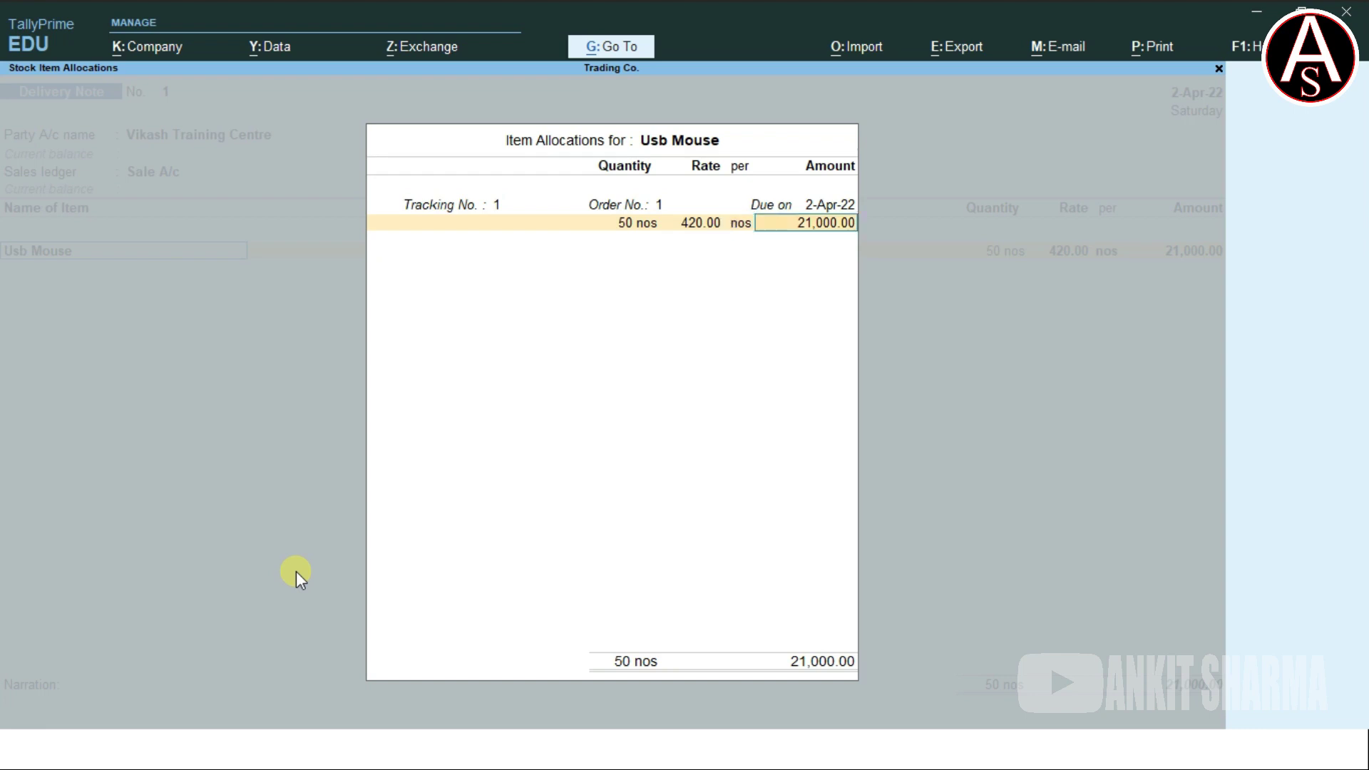
key("Return")
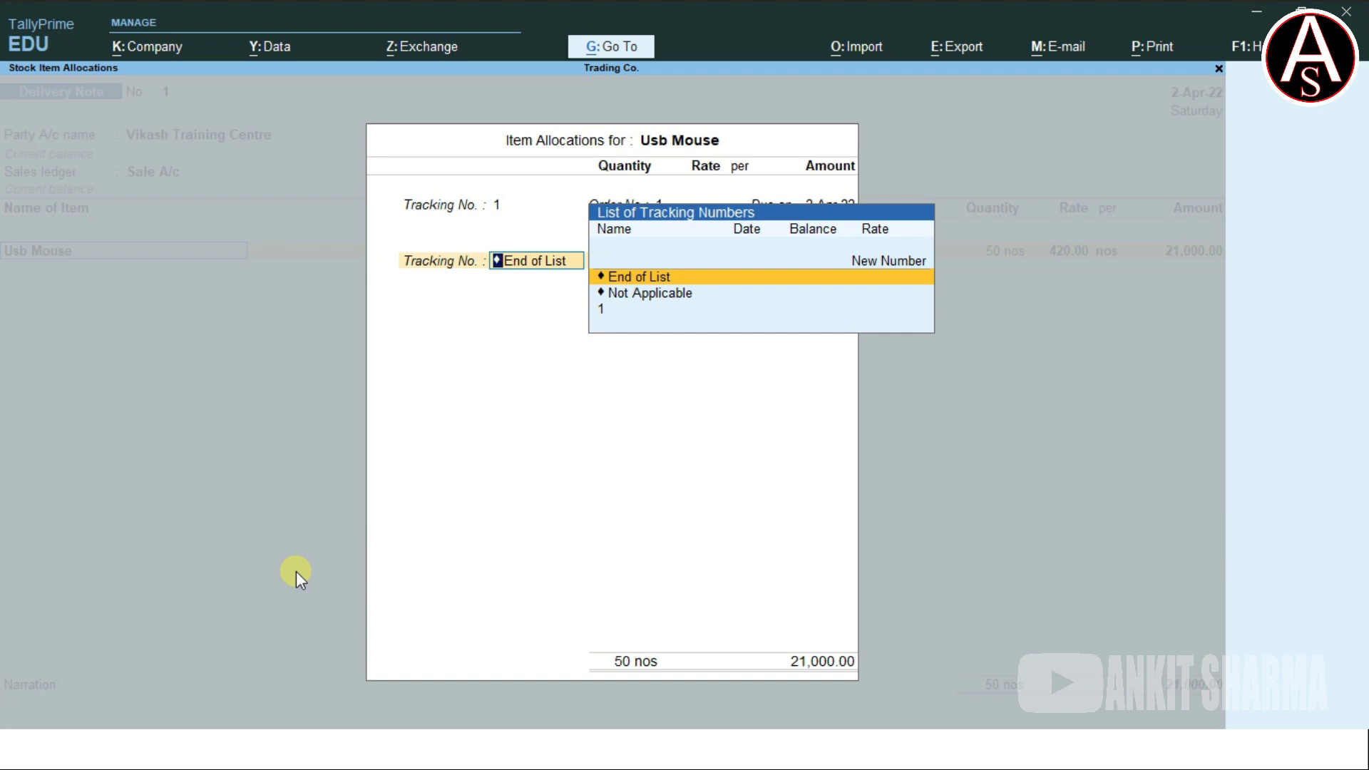
key("Return")
key("Return")
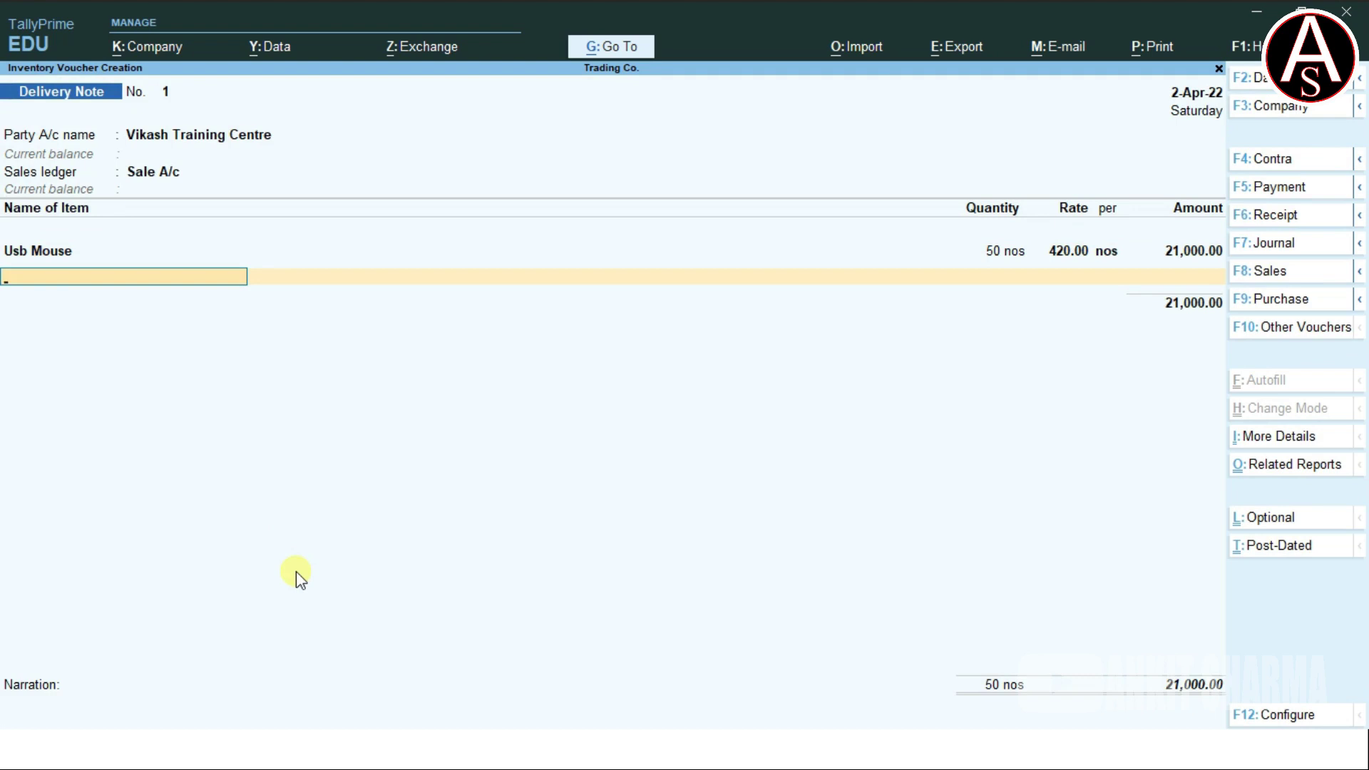
End the delivery note's item and ledger entries without adding more and proceed to the narration
key("Return")
key("Return")
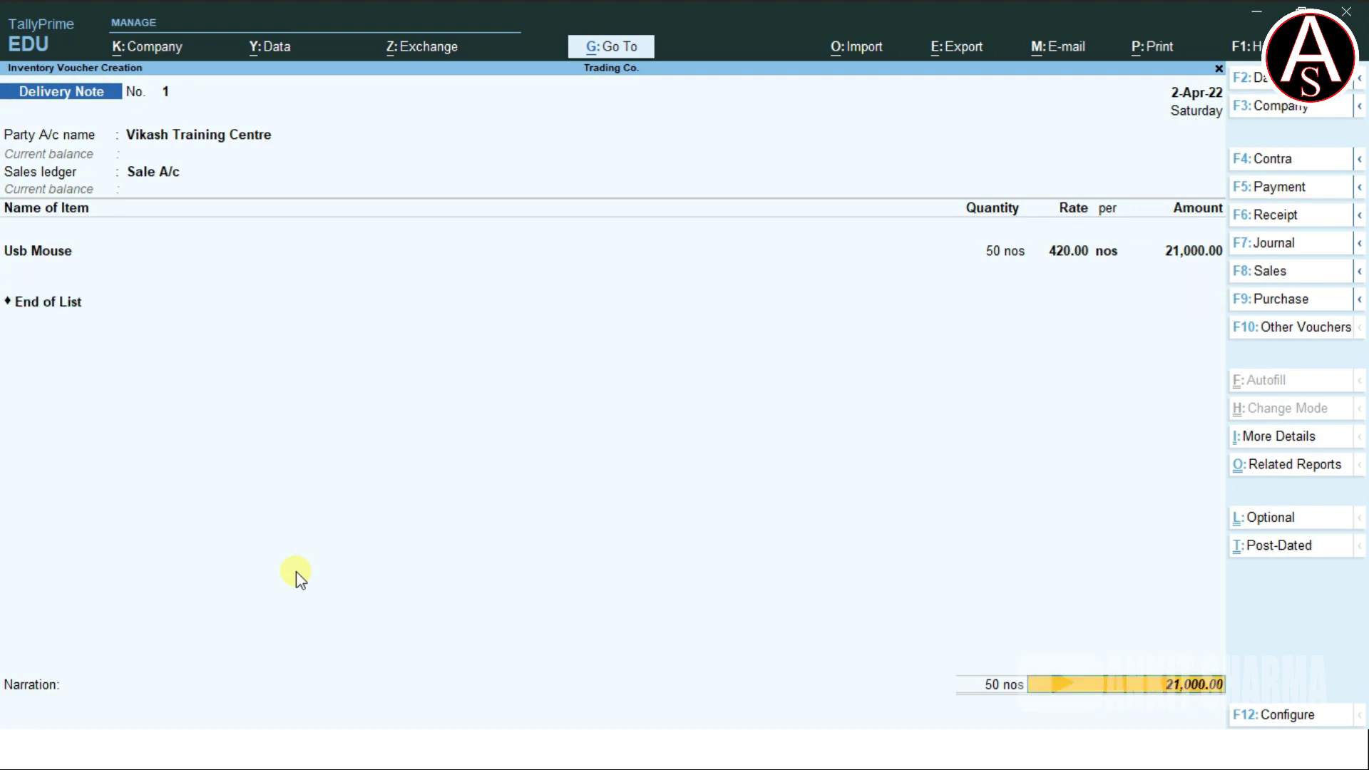
key("Return")
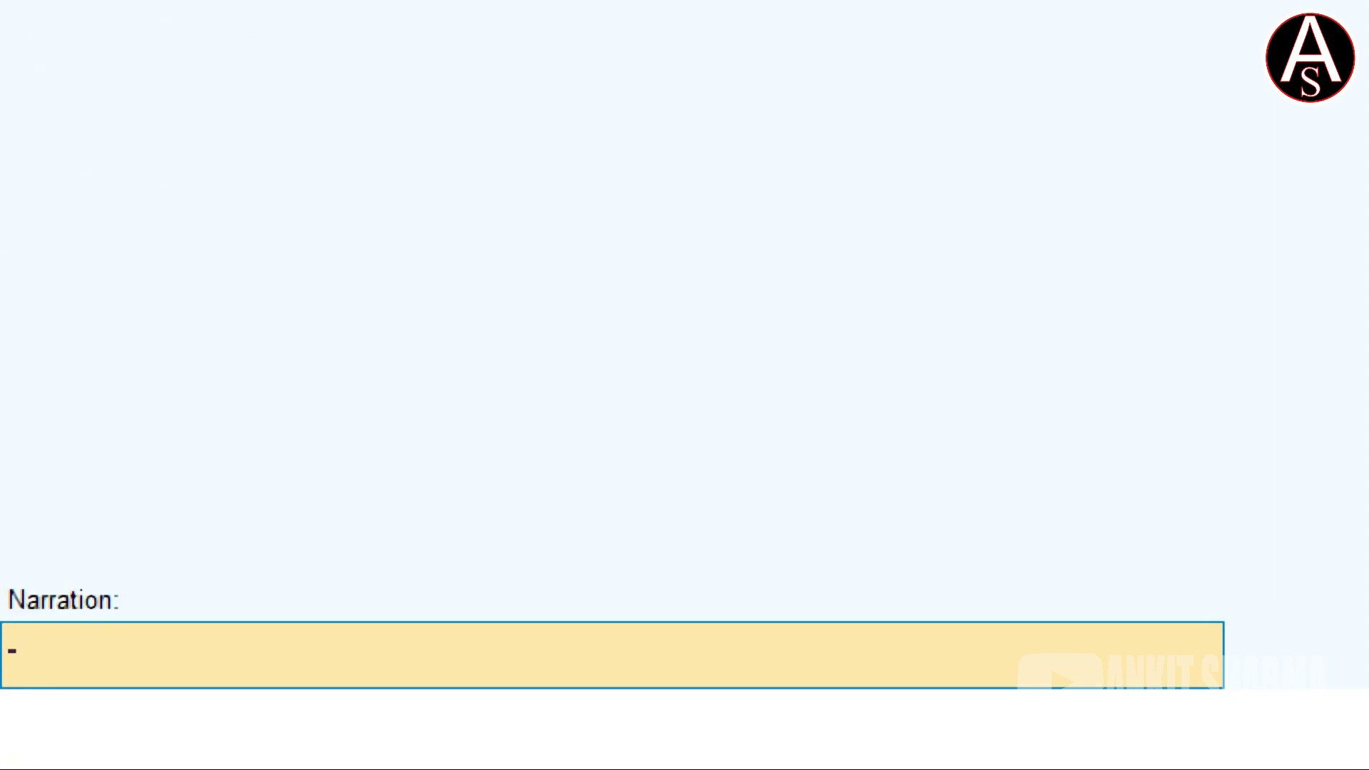
Enter the narration "being goods delivered", save the delivery note and leave voucher creation
type("being goods delivered")
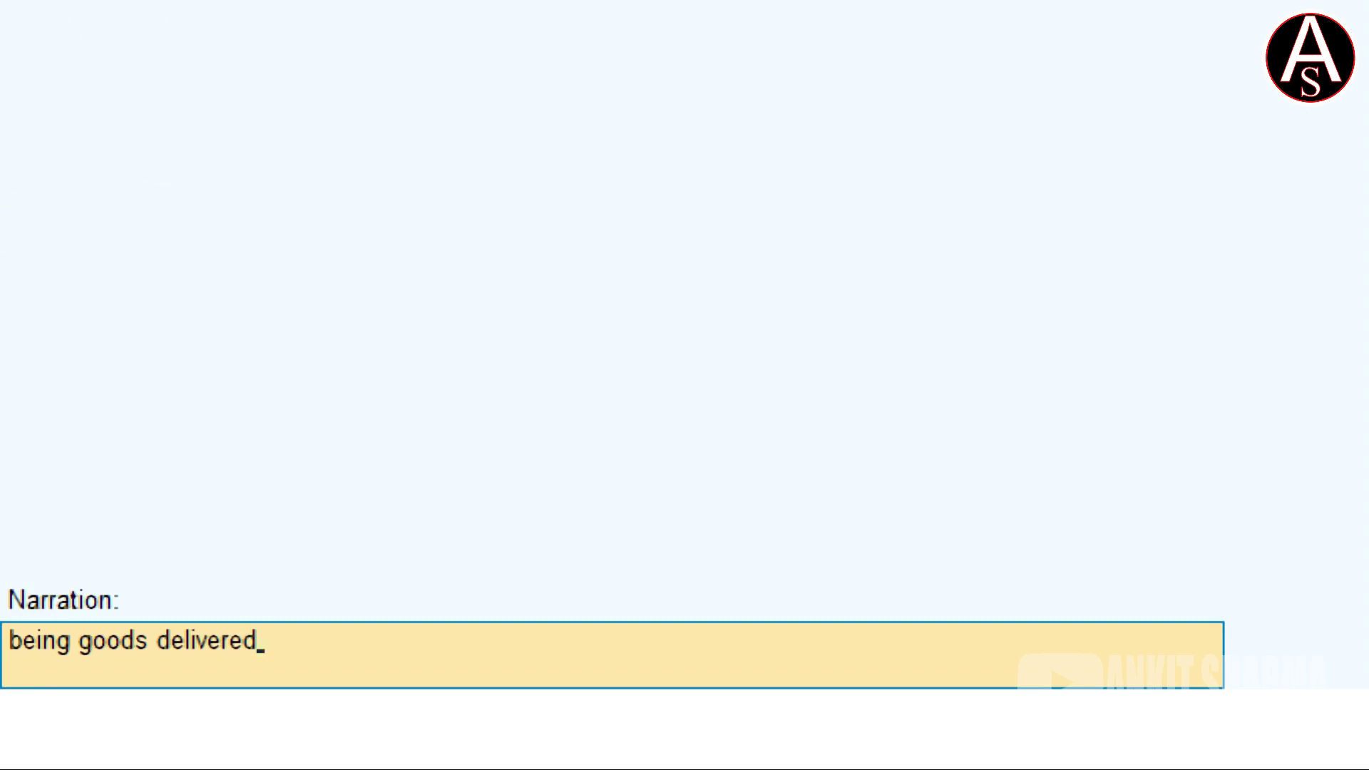
key("Return")
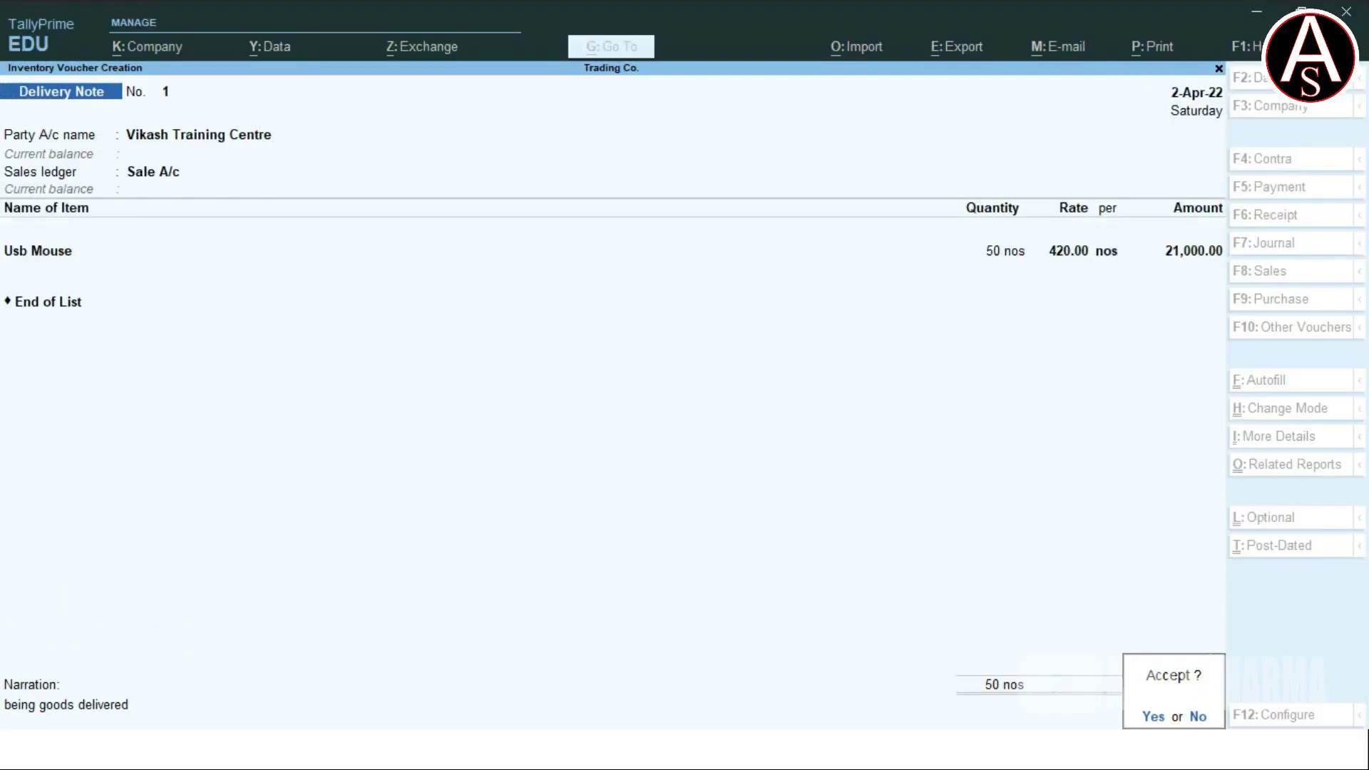
key("Return")
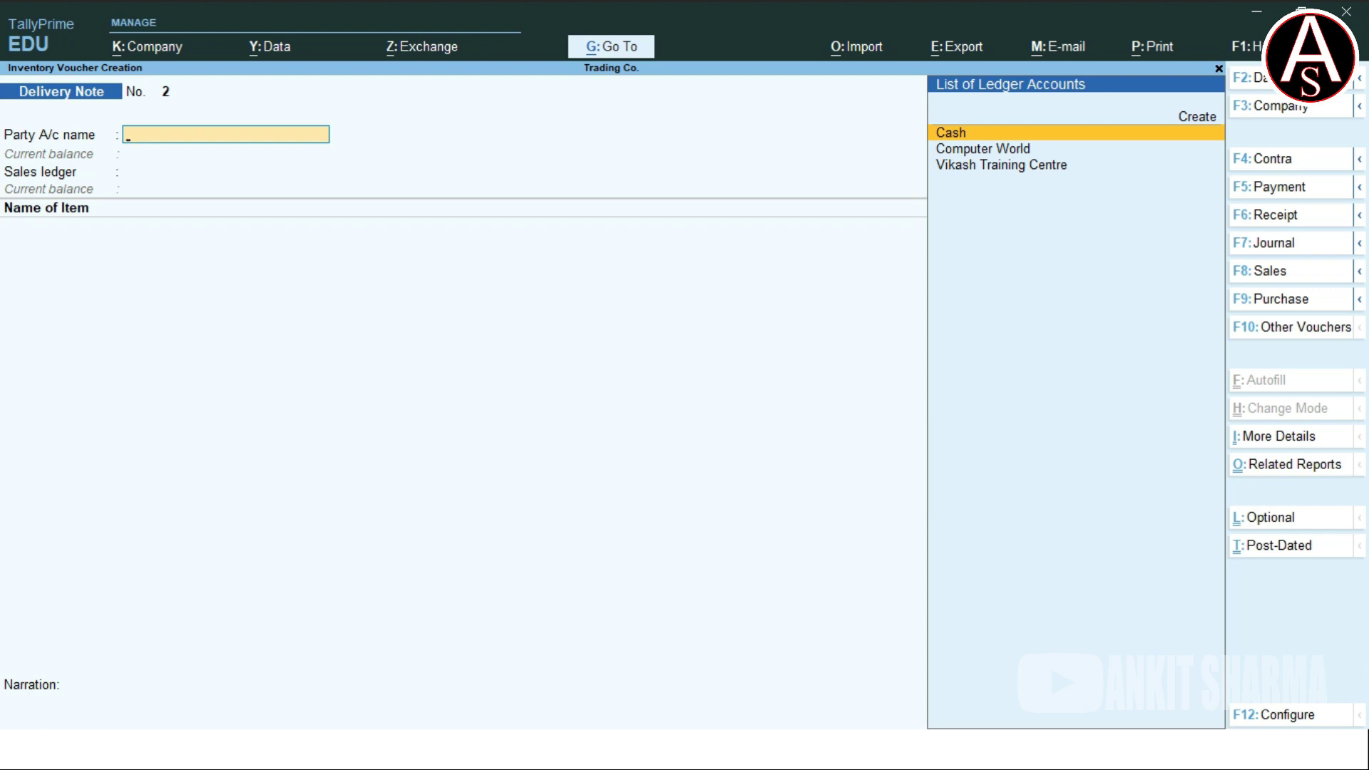
key("Escape")
key("y")
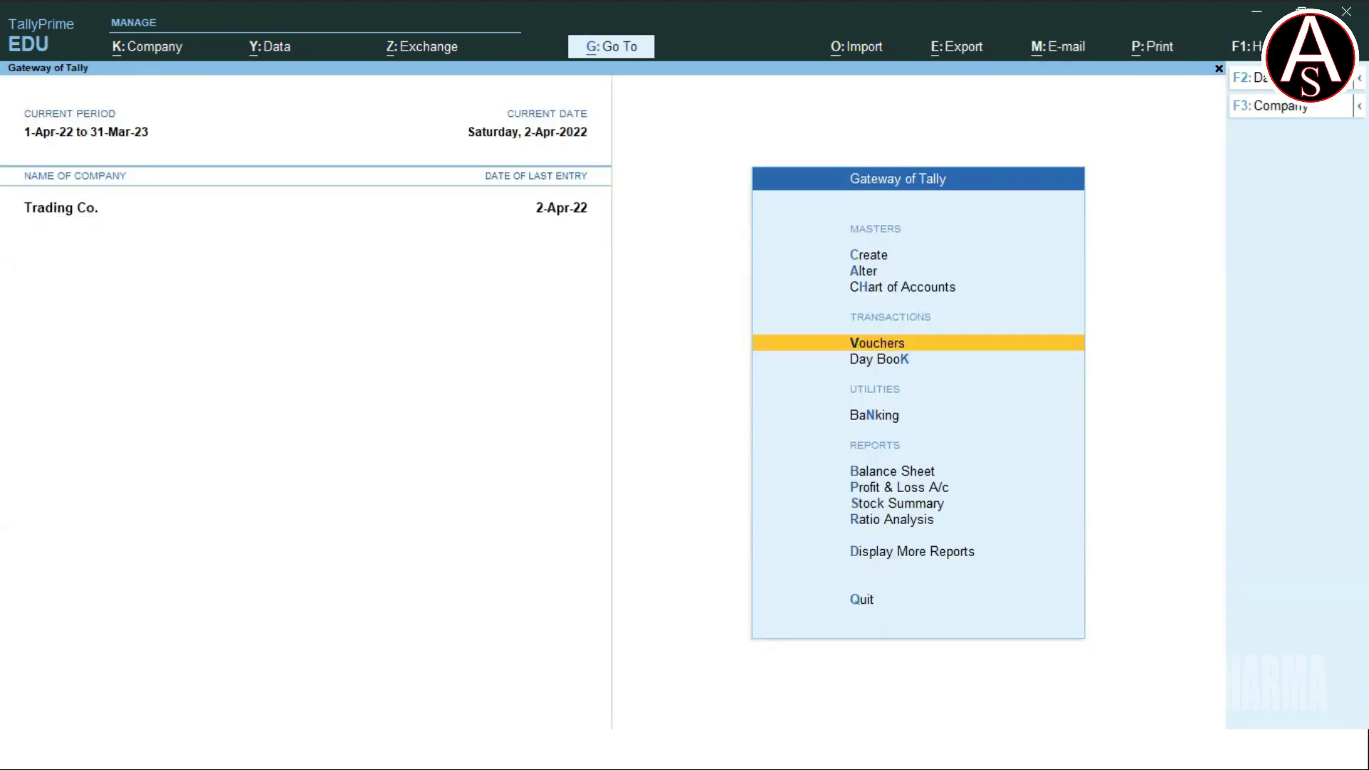
View the Stock Summary to check the Mouse group's closing balance, and return to the Gateway of Tally
key("Down")
key("Down")
key("Down")
key("Down")
key("Down")
key("Down")
key("Down")
key("Down")
key("Down")
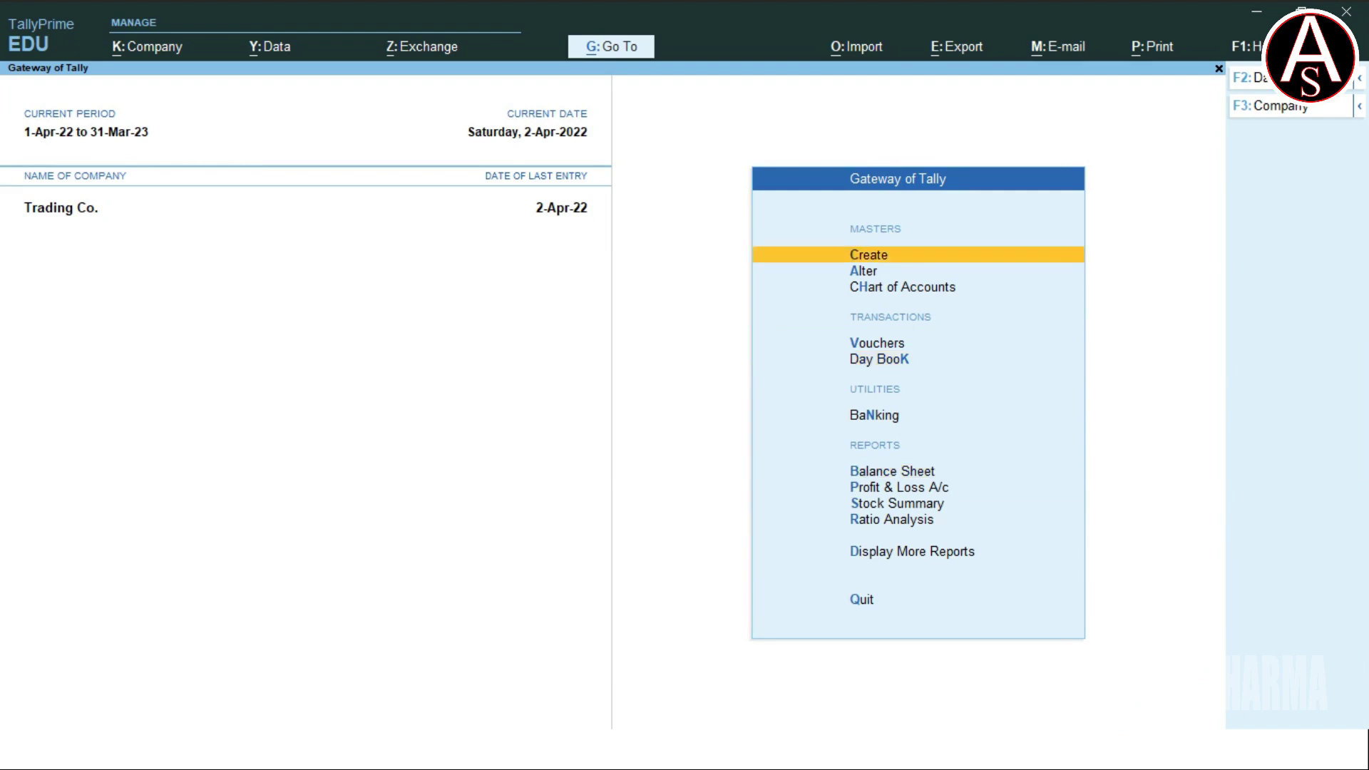
key("Up")
key("Up")
key("Up")
key("Up")
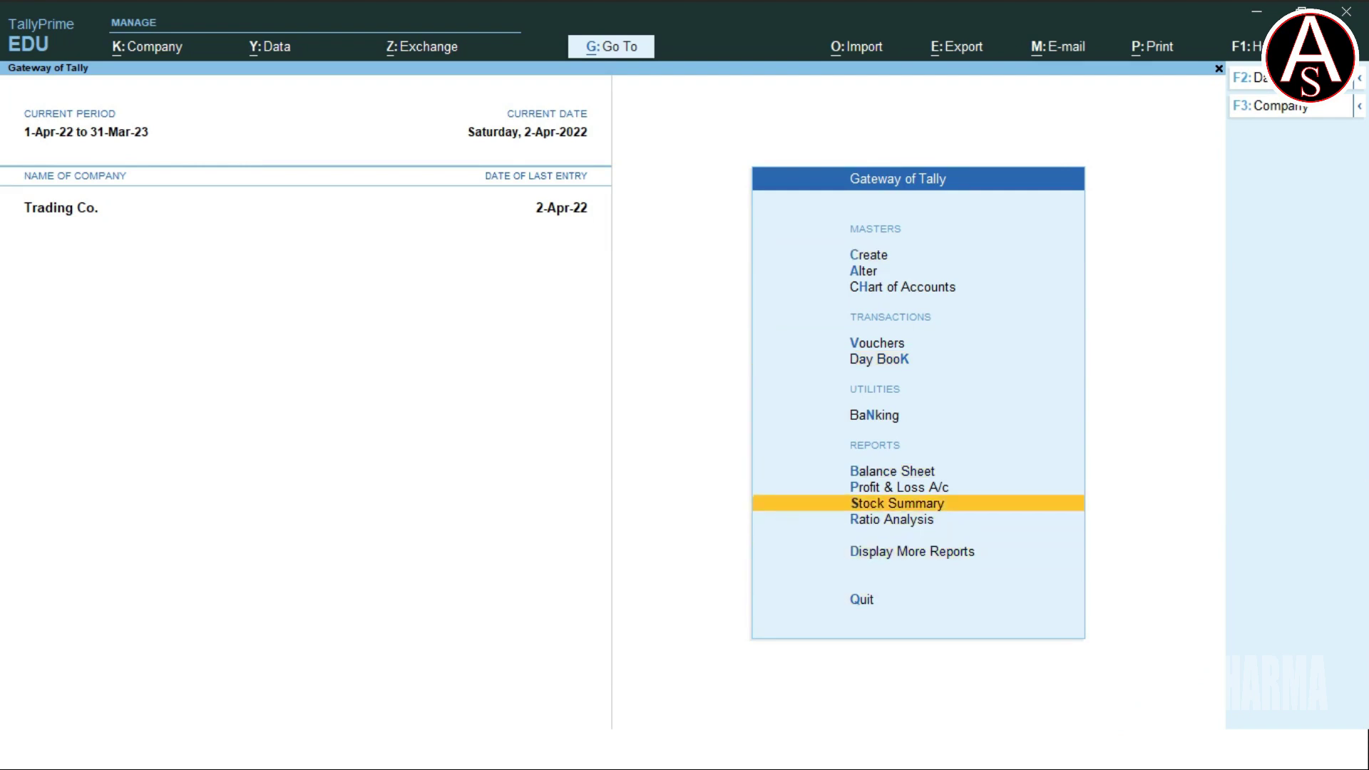
key("Return")
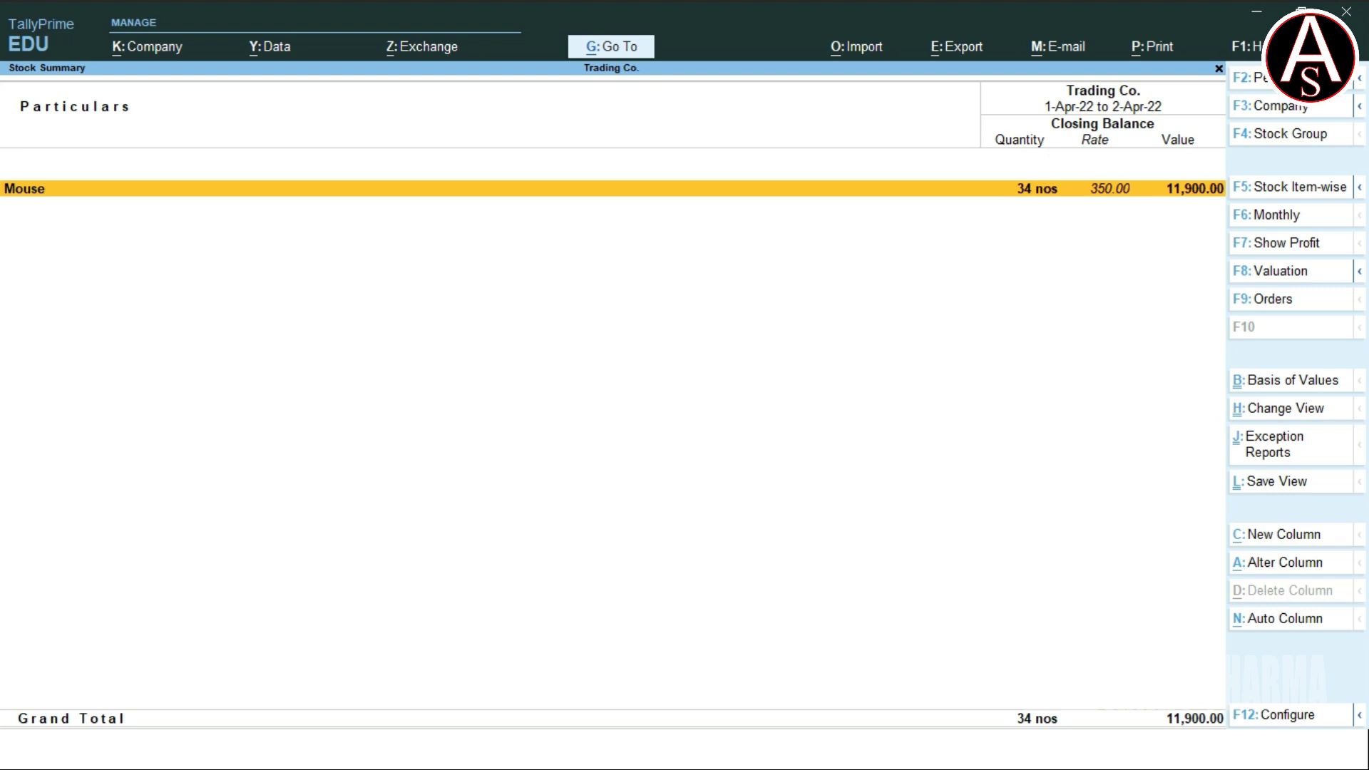
key("Escape")
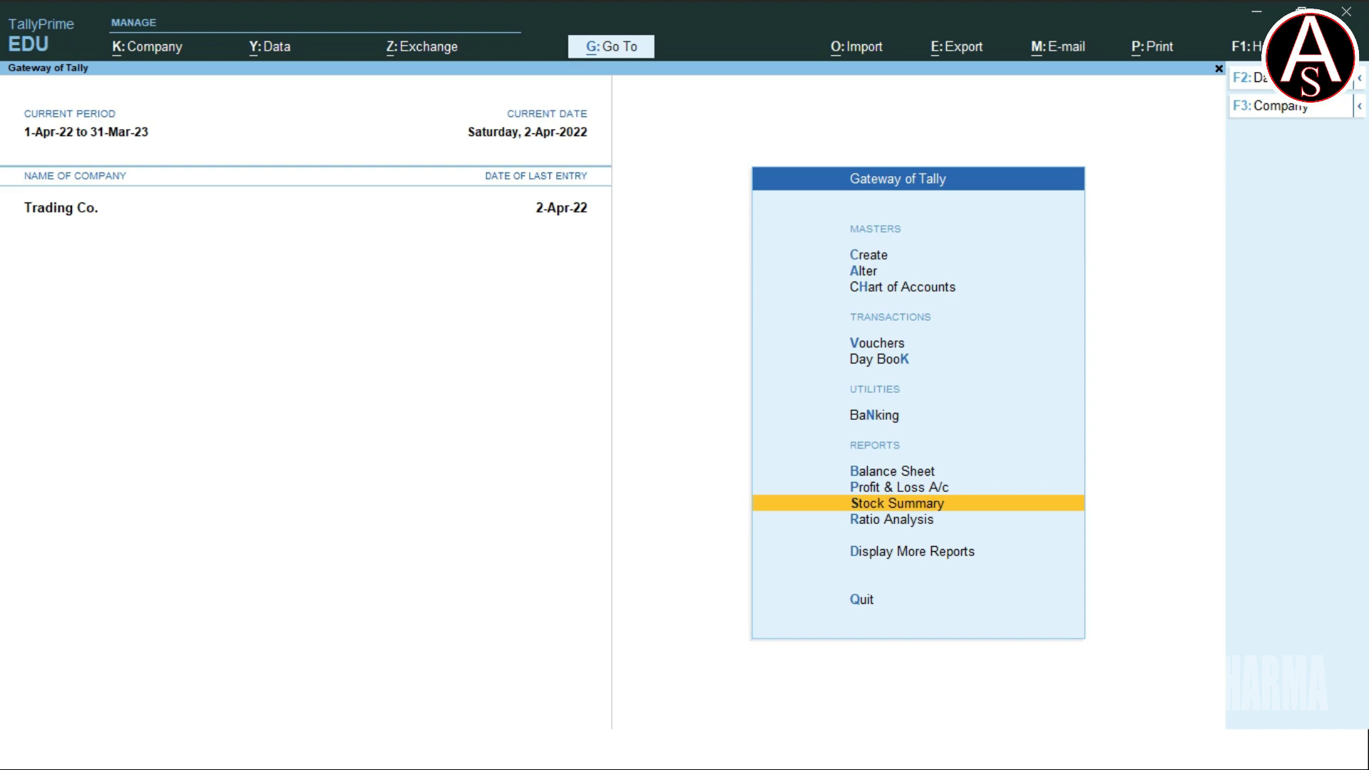
Open the Day Book from the additional reports to view the day's vouchers
key("Down")
key("Down")
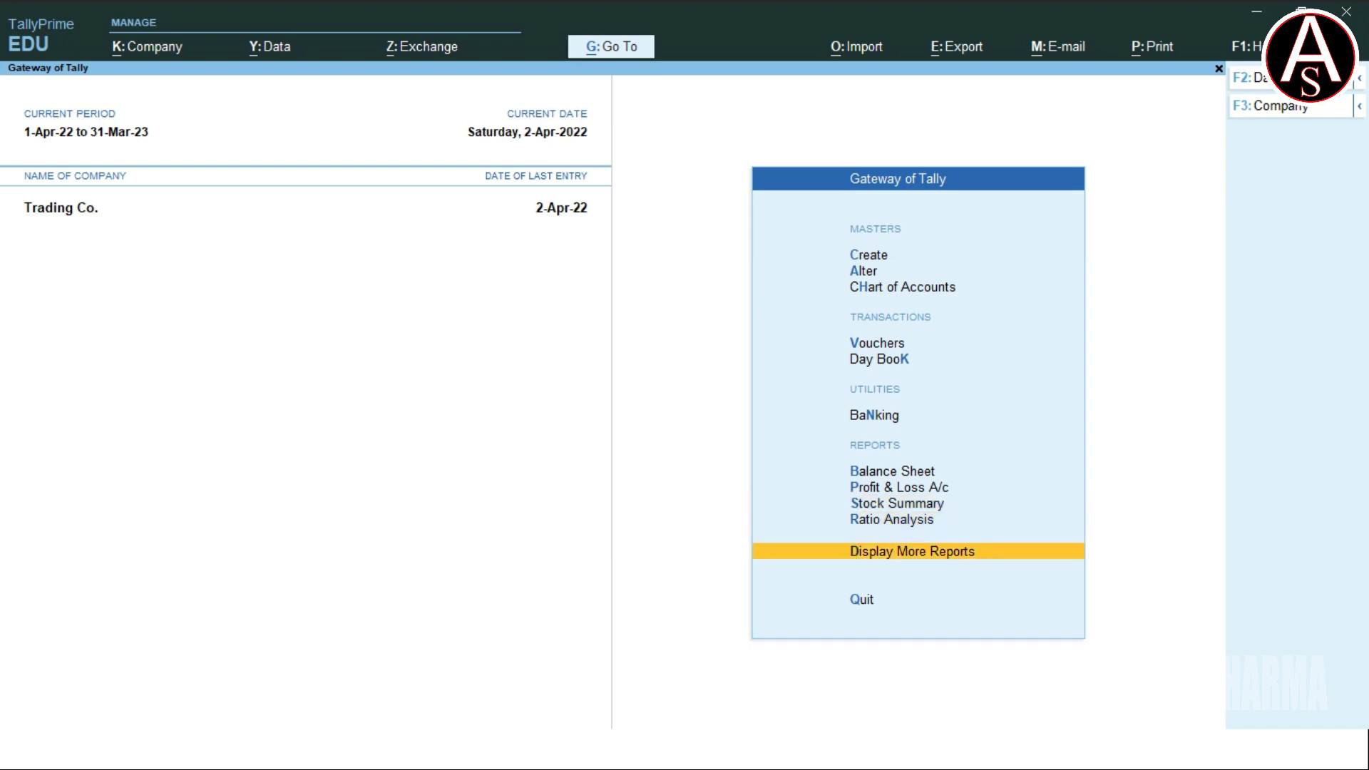
key("Return")
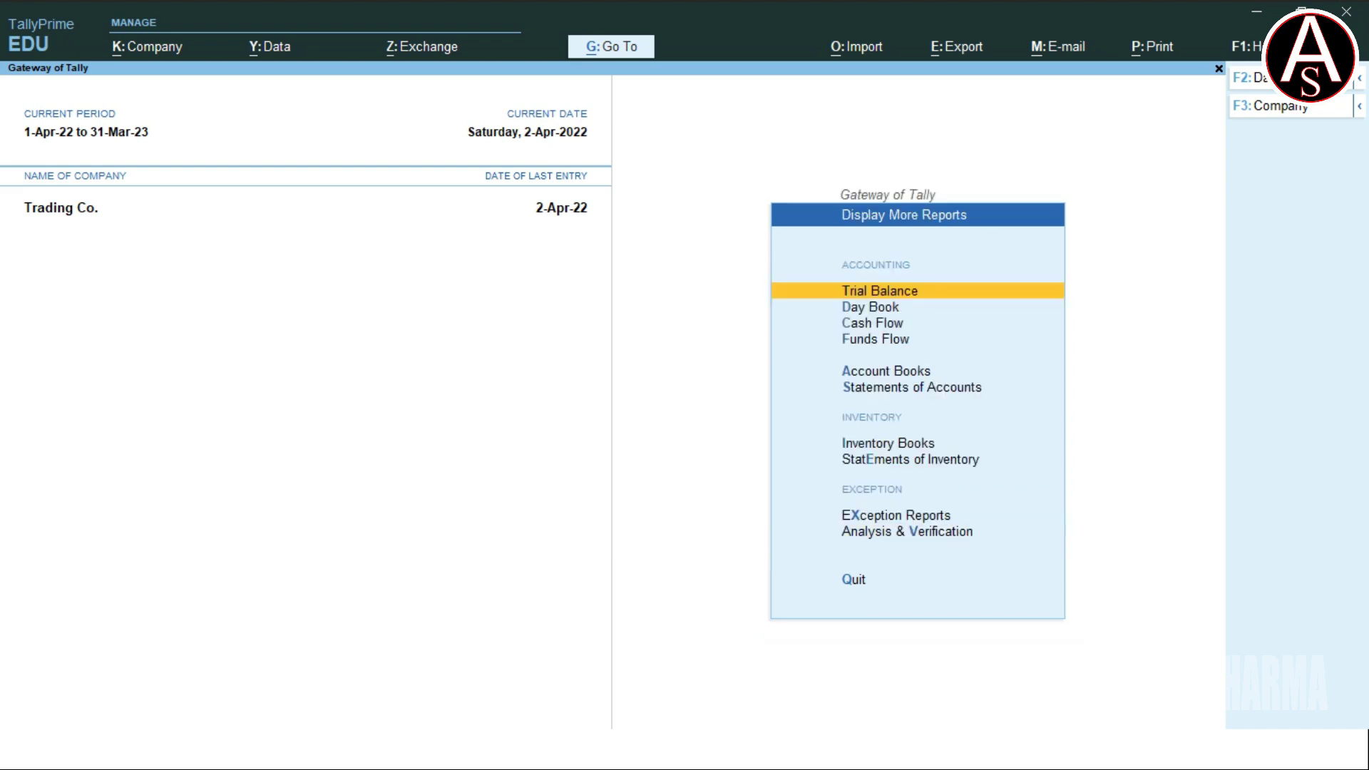
key("Down")
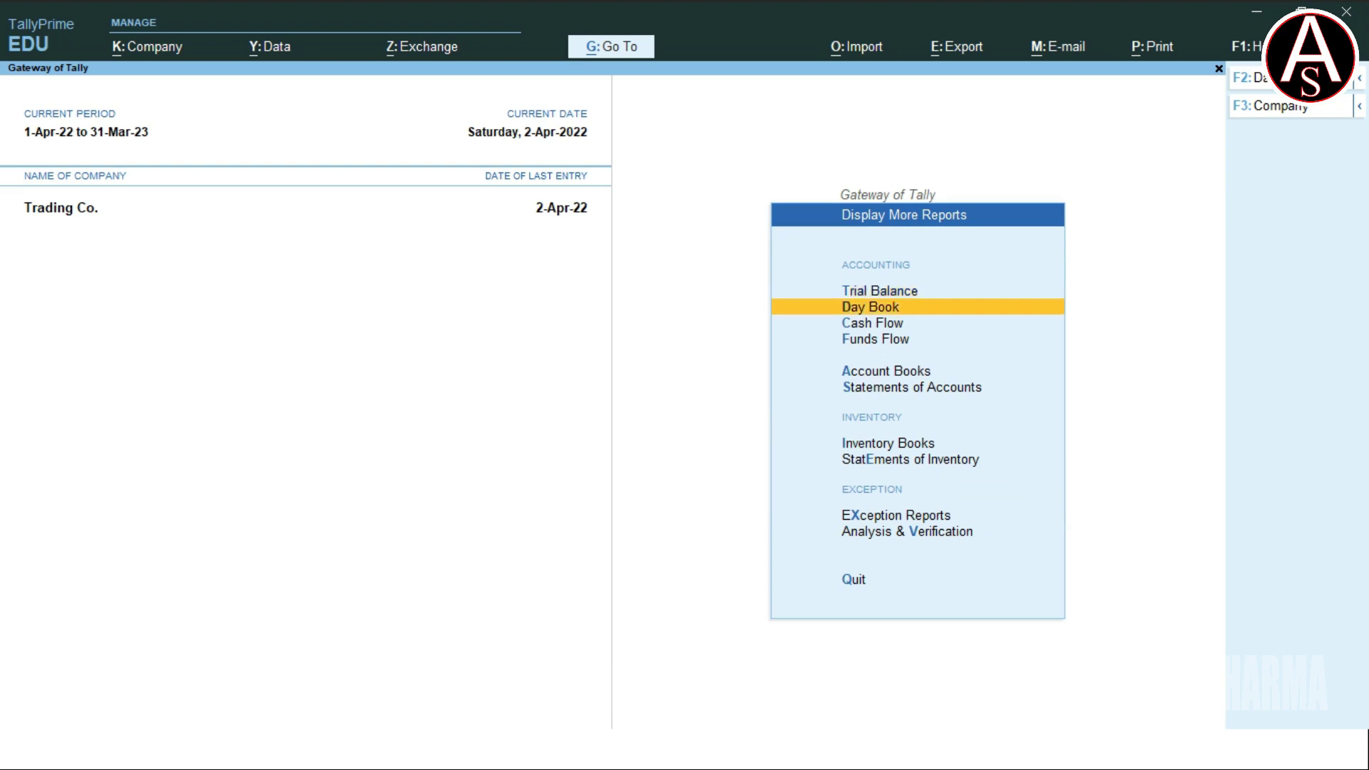
key("Return")
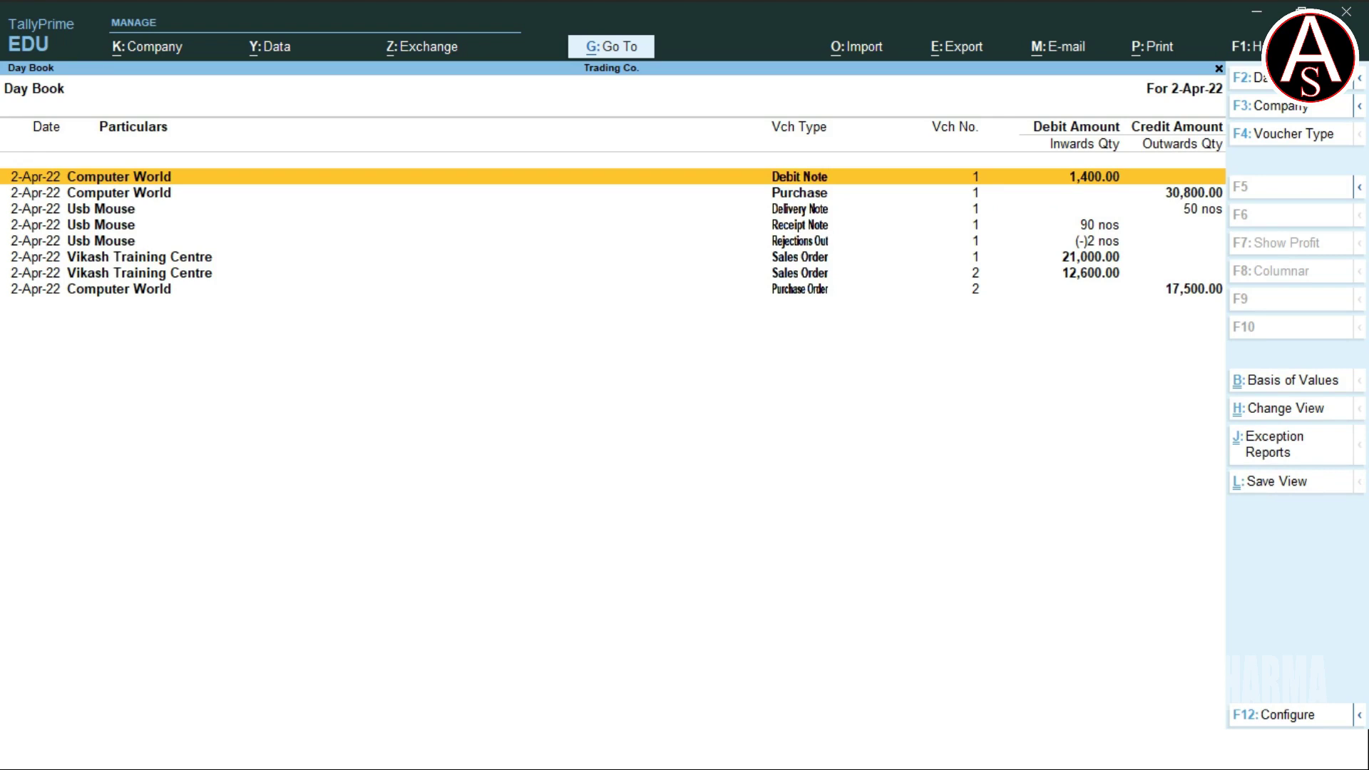
View the Usb Mouse delivery note from the Day Book, quit it without saving and return to the Gateway of Tally
key("Down")
key("Down")
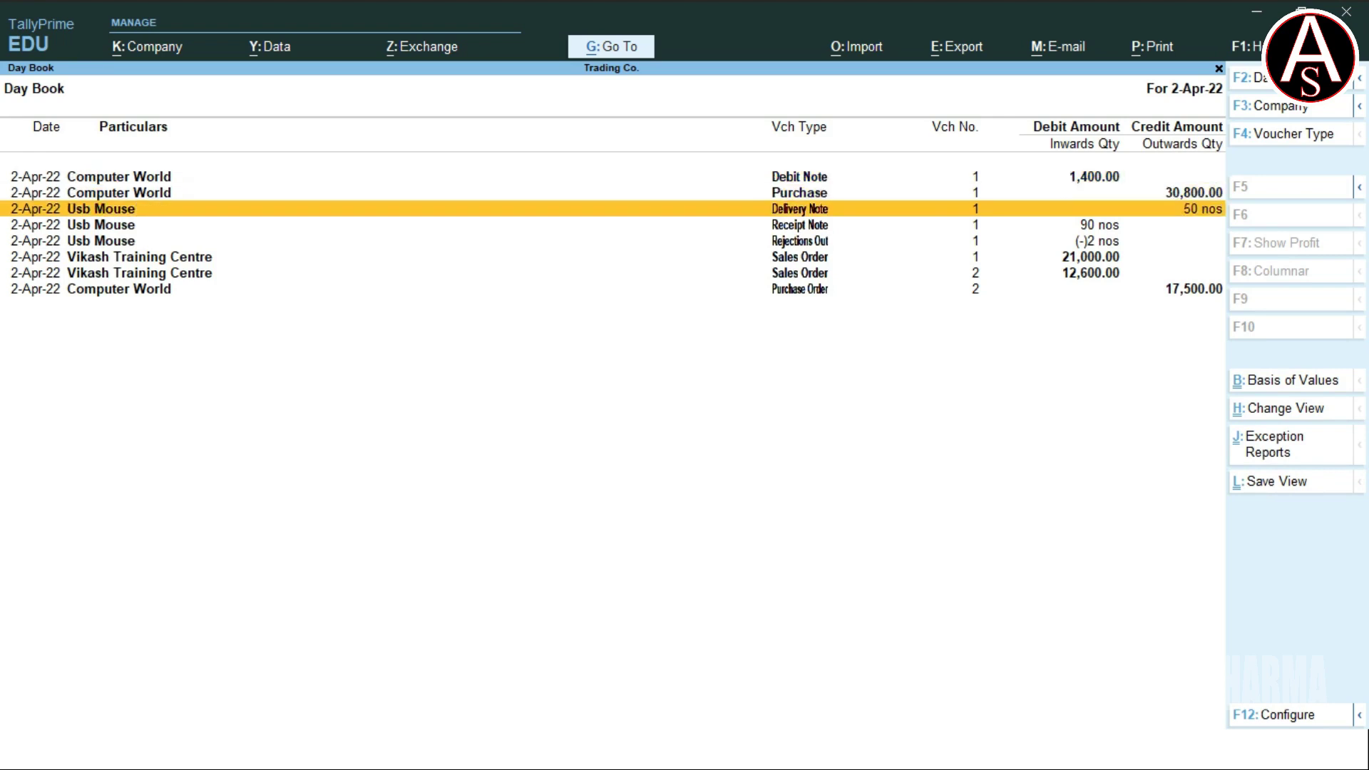
key("Return")
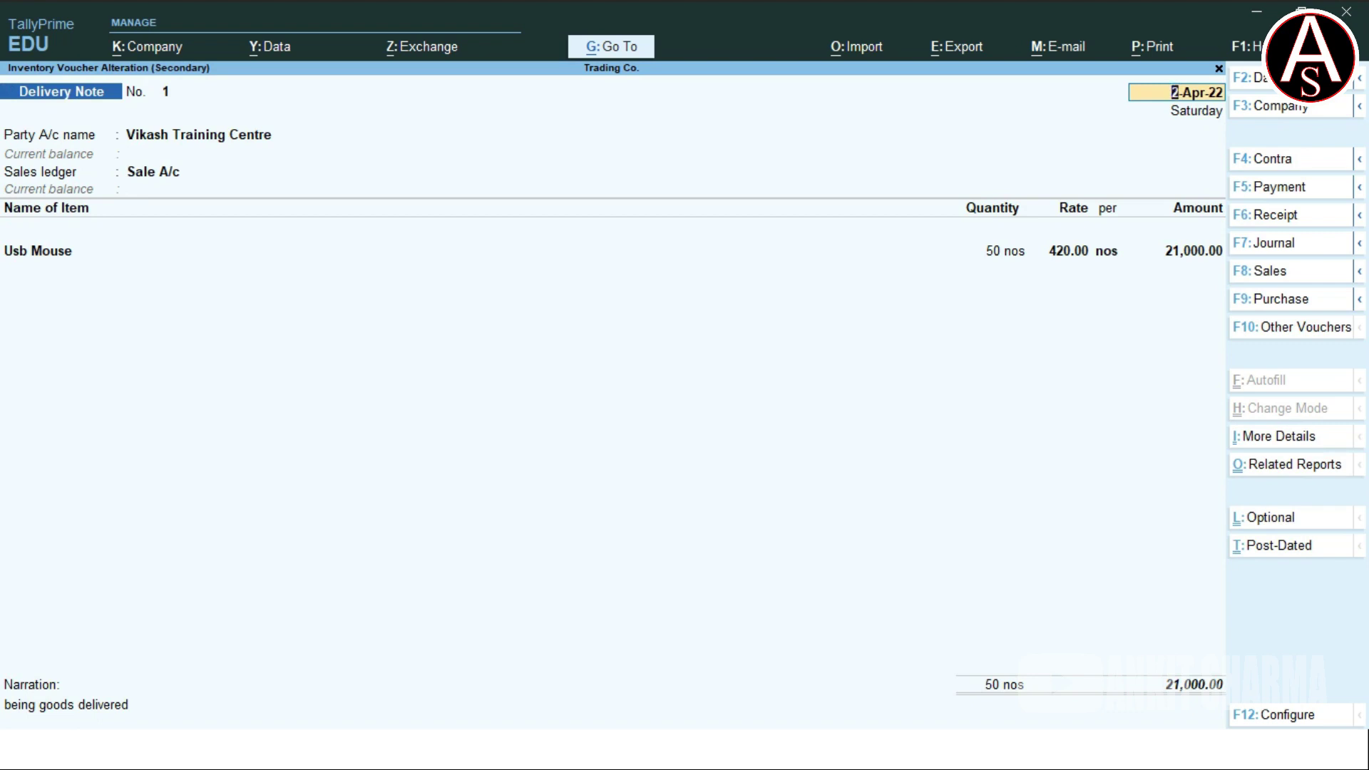
key("BackSpace")
key("Escape")
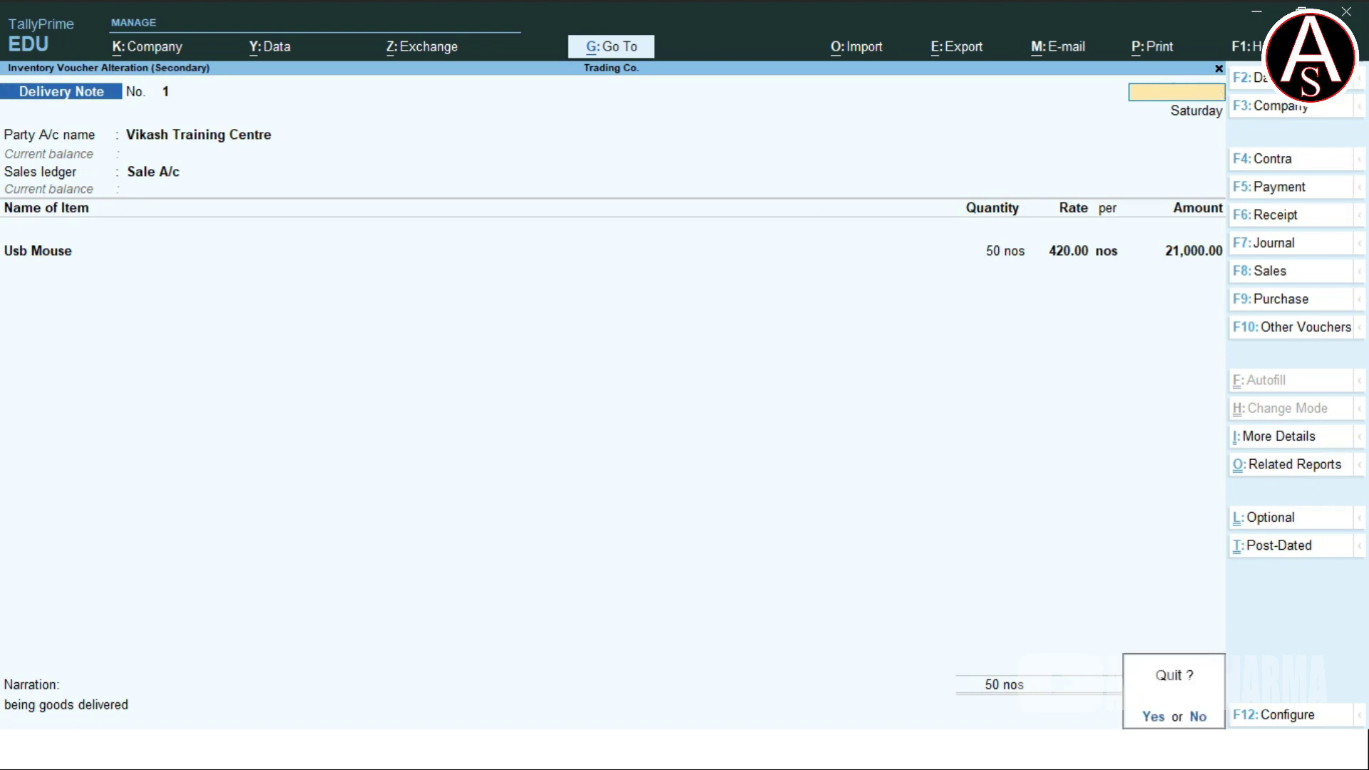
key("y")
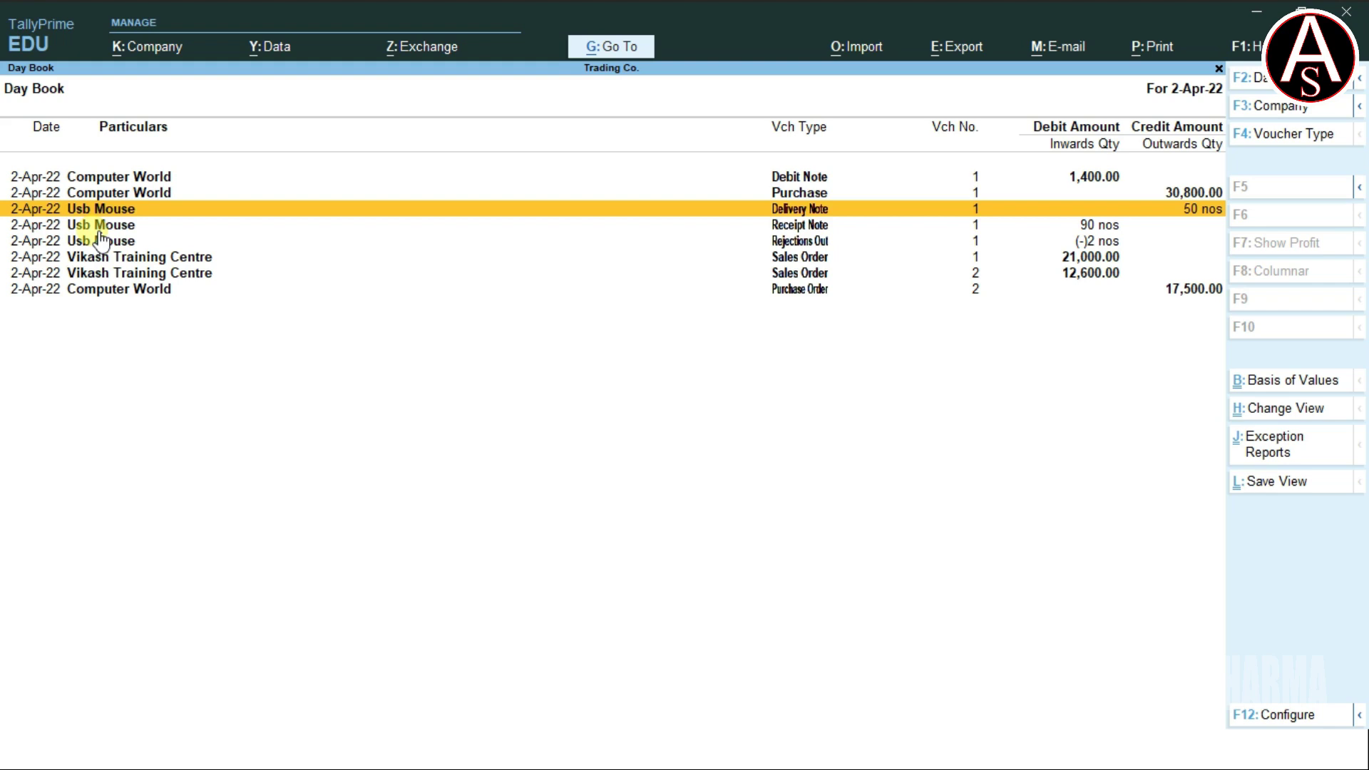
key("Escape")
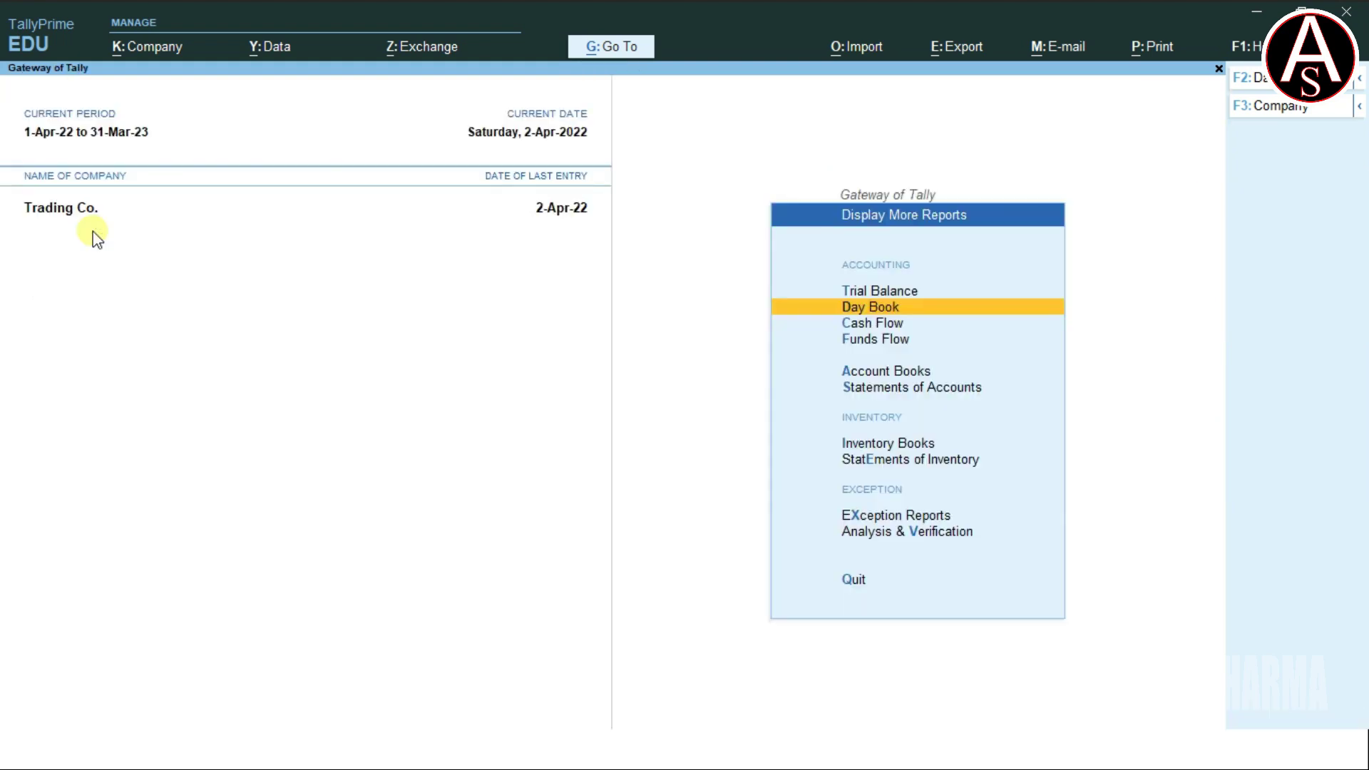
key("Escape")
Drill down the Stock Summary through the Mouse group to the April vouchers of Usb Mouse
key("Up")
key("Up")
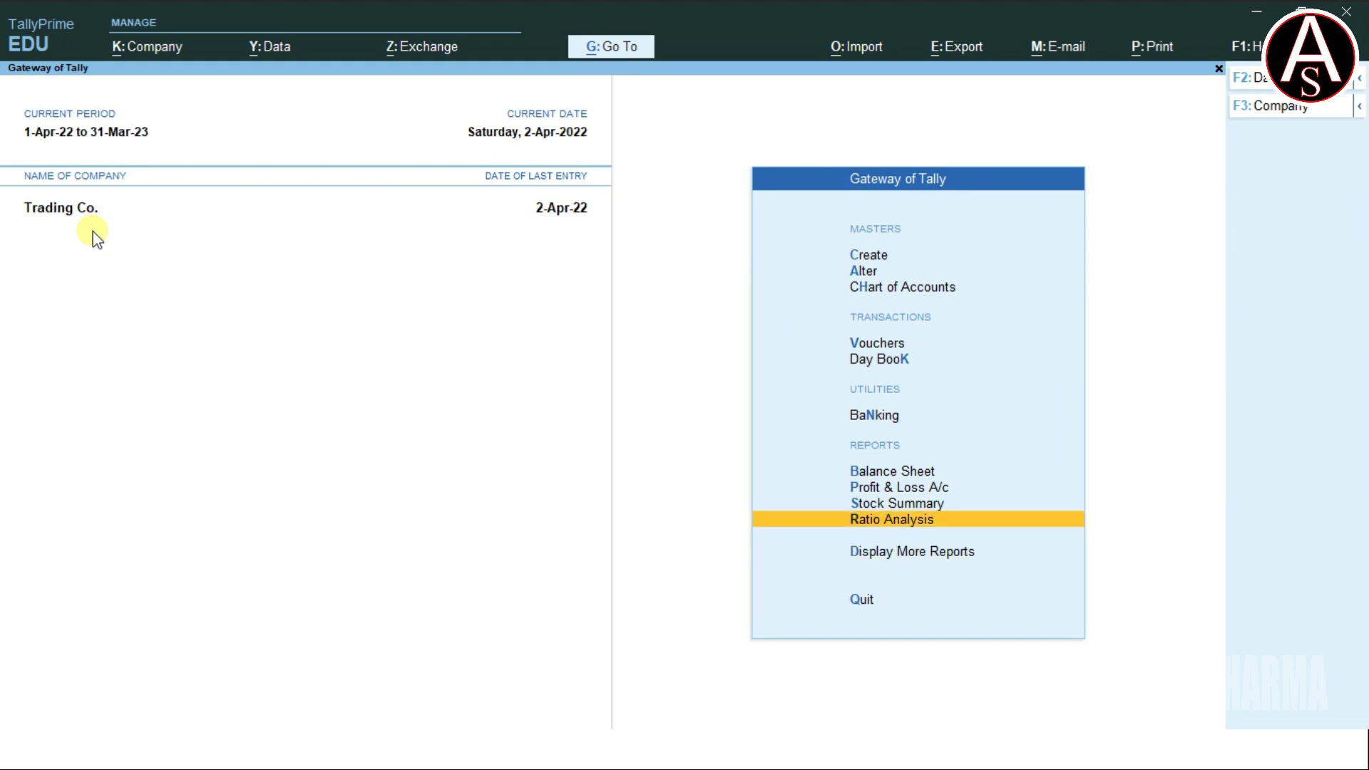
key("Return")
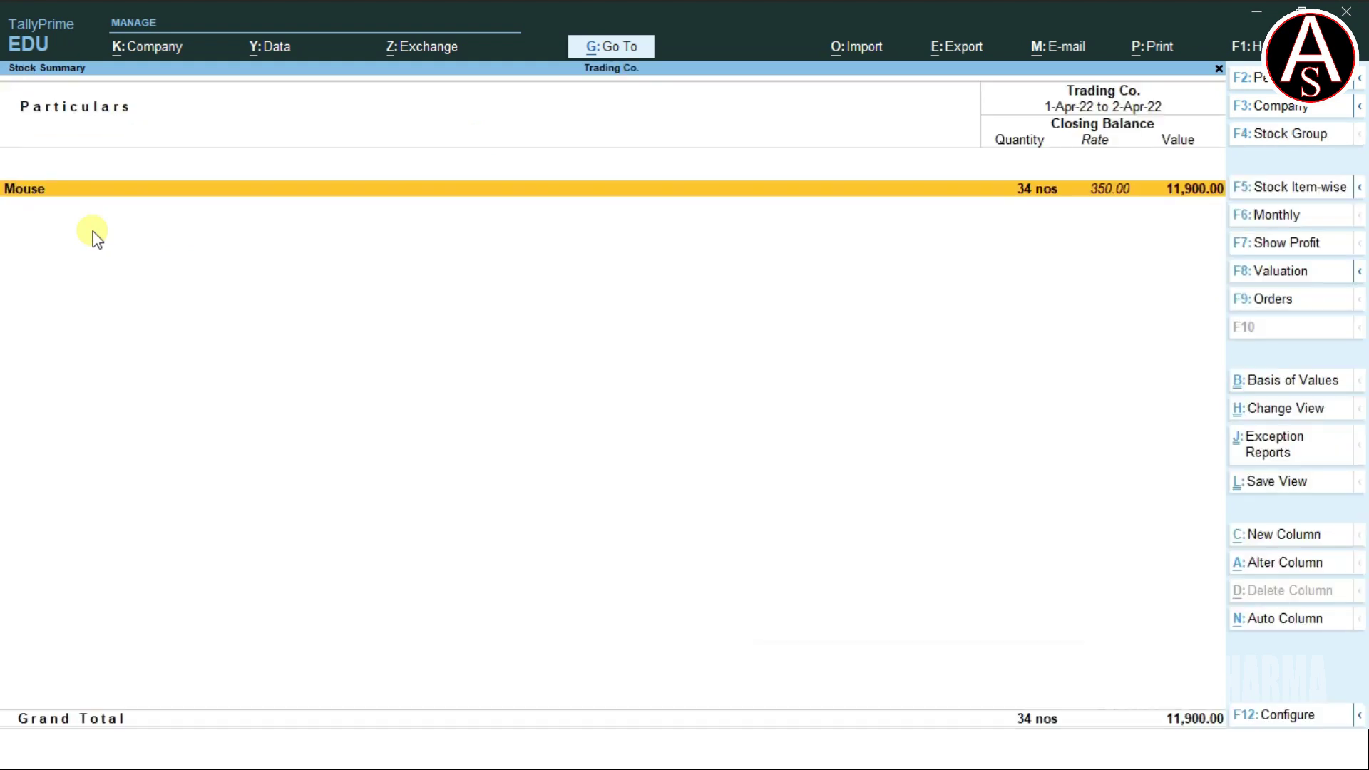
key("Return")
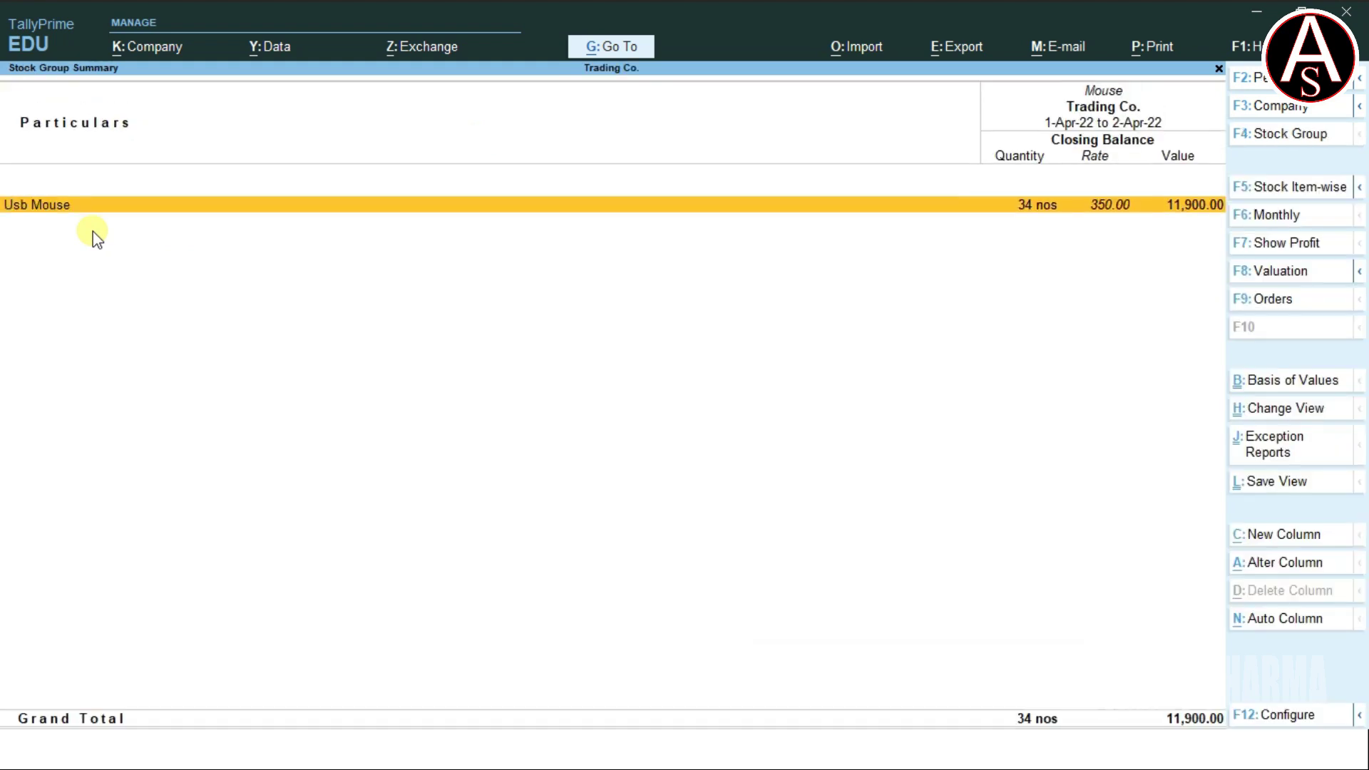
key("Return")
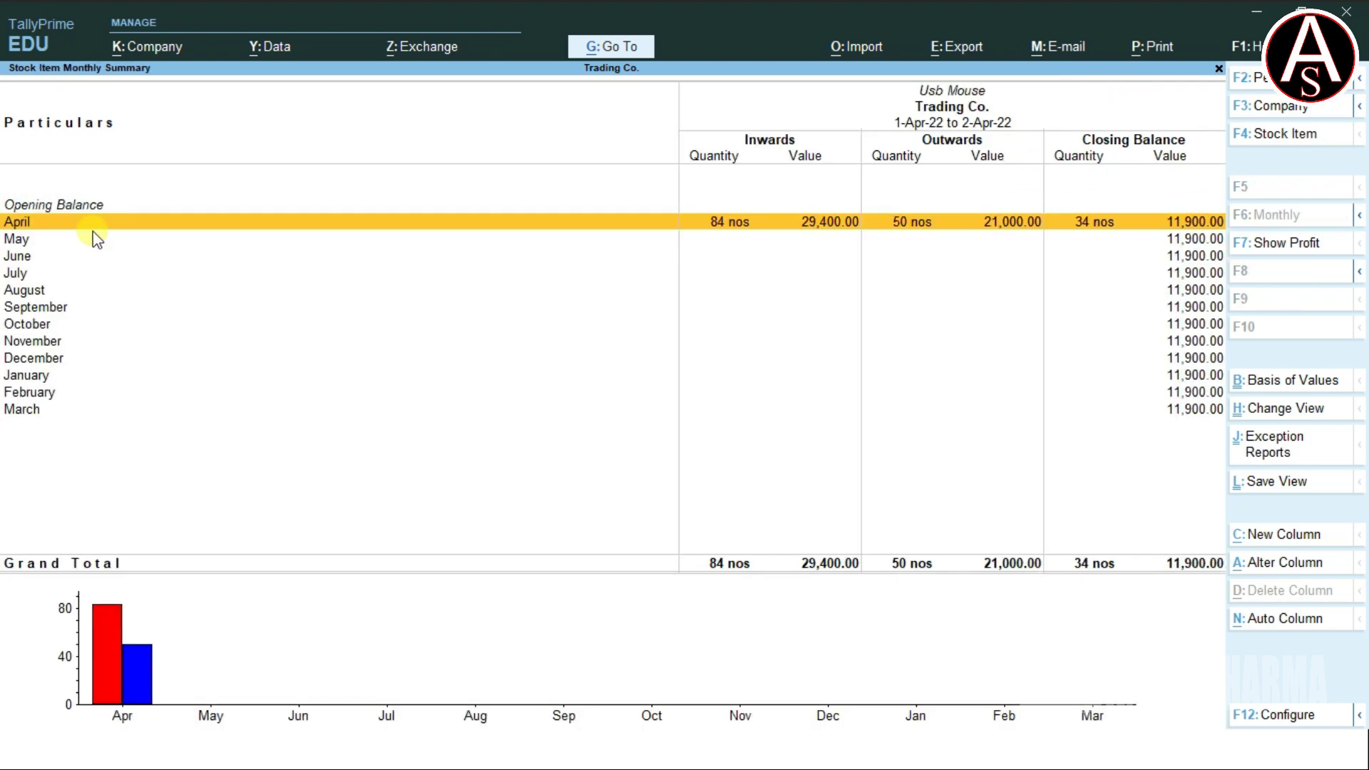
key("Return")
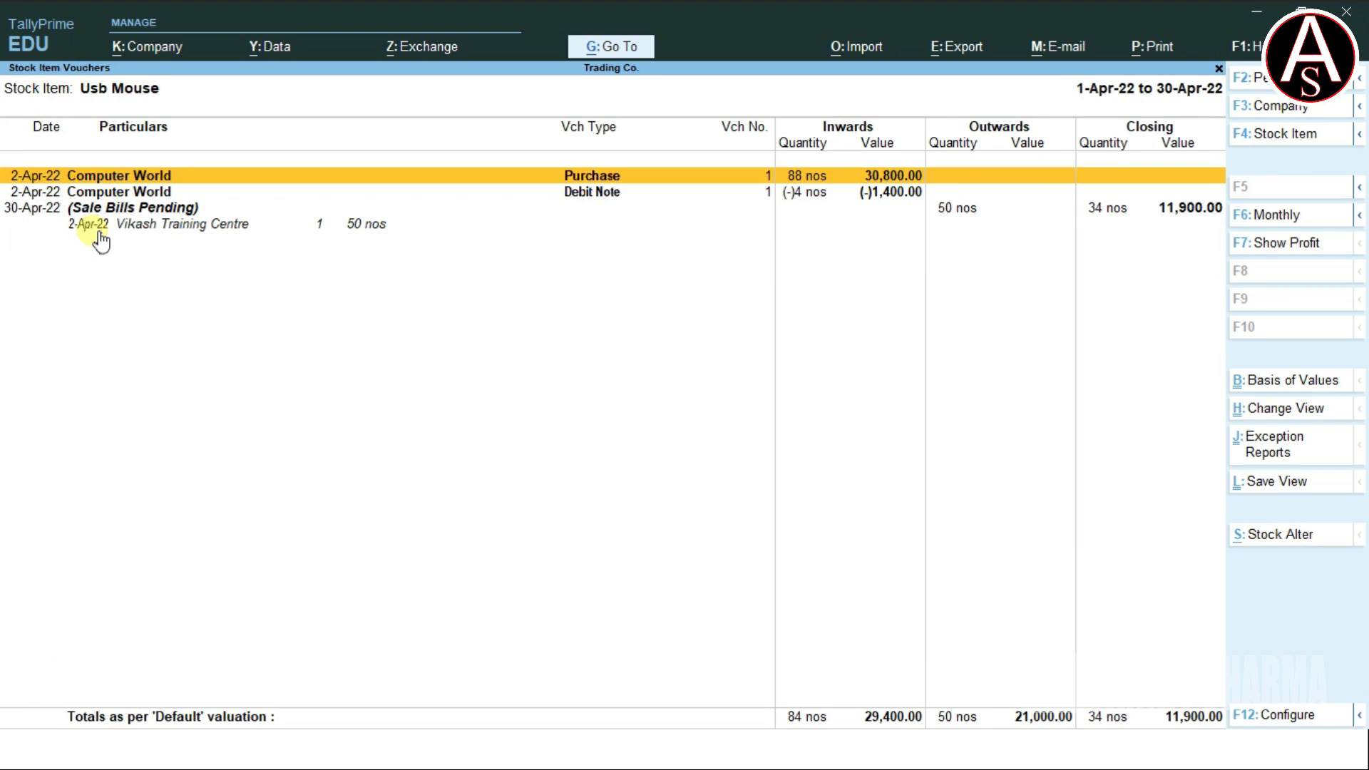
Examine the Sale Bills Pending entry among the Usb Mouse vouchers and return to the Gateway of Tally
key("Down")
key("Down")
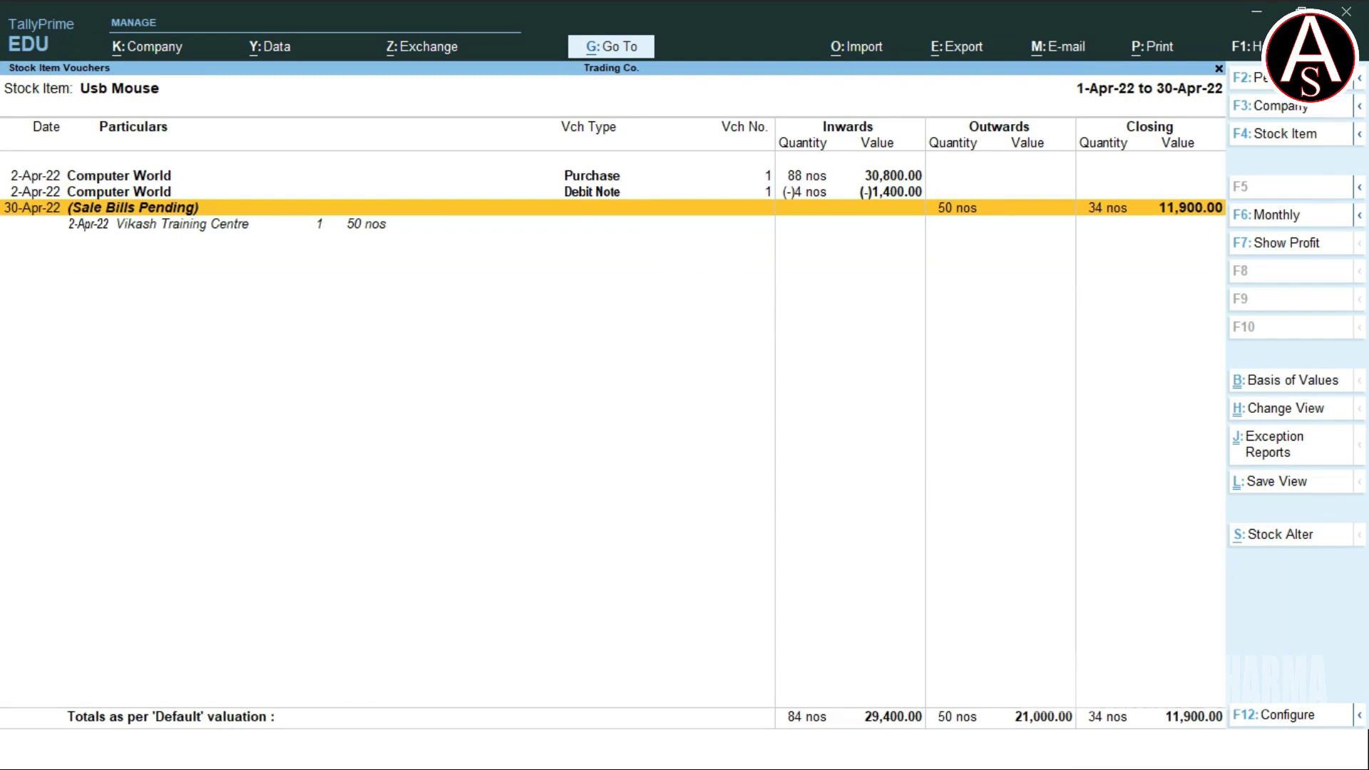
key("Escape")
key("Escape")
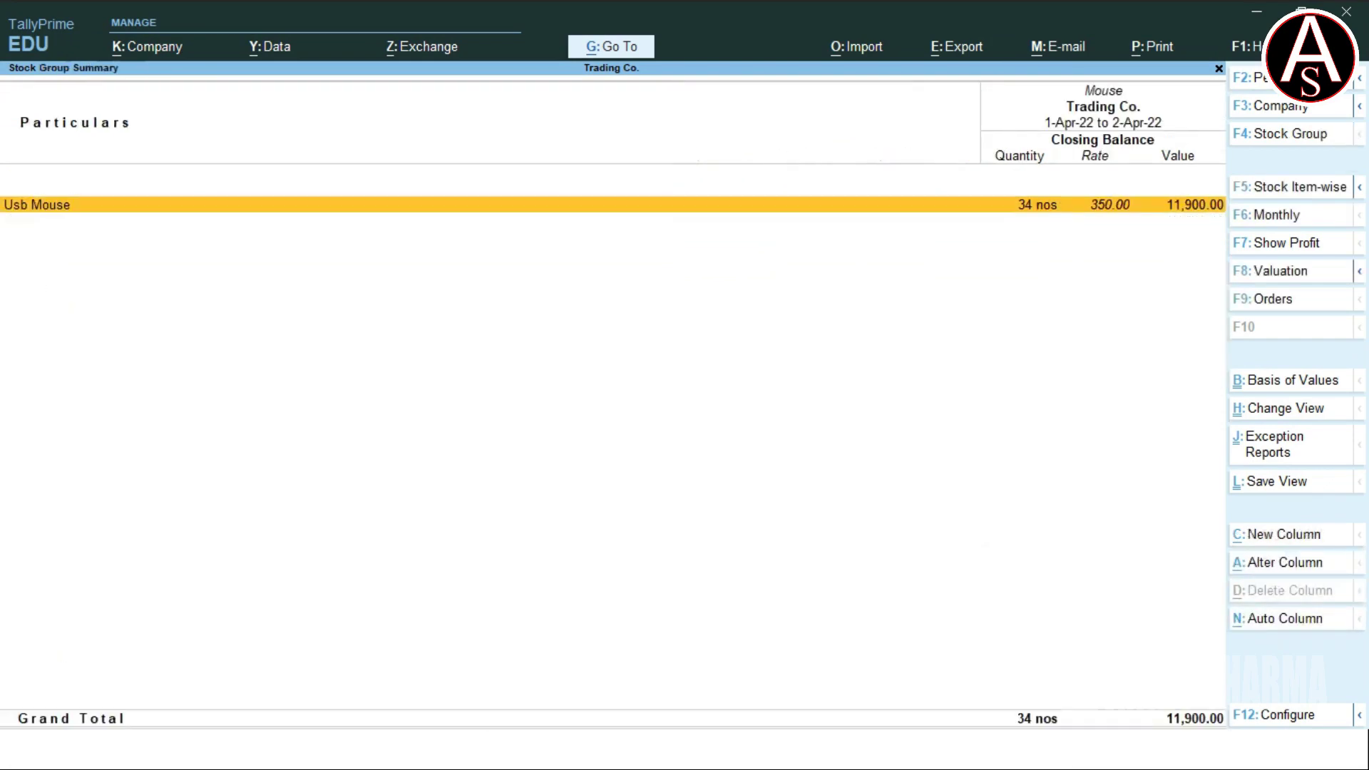
key("Escape")
key("Escape")
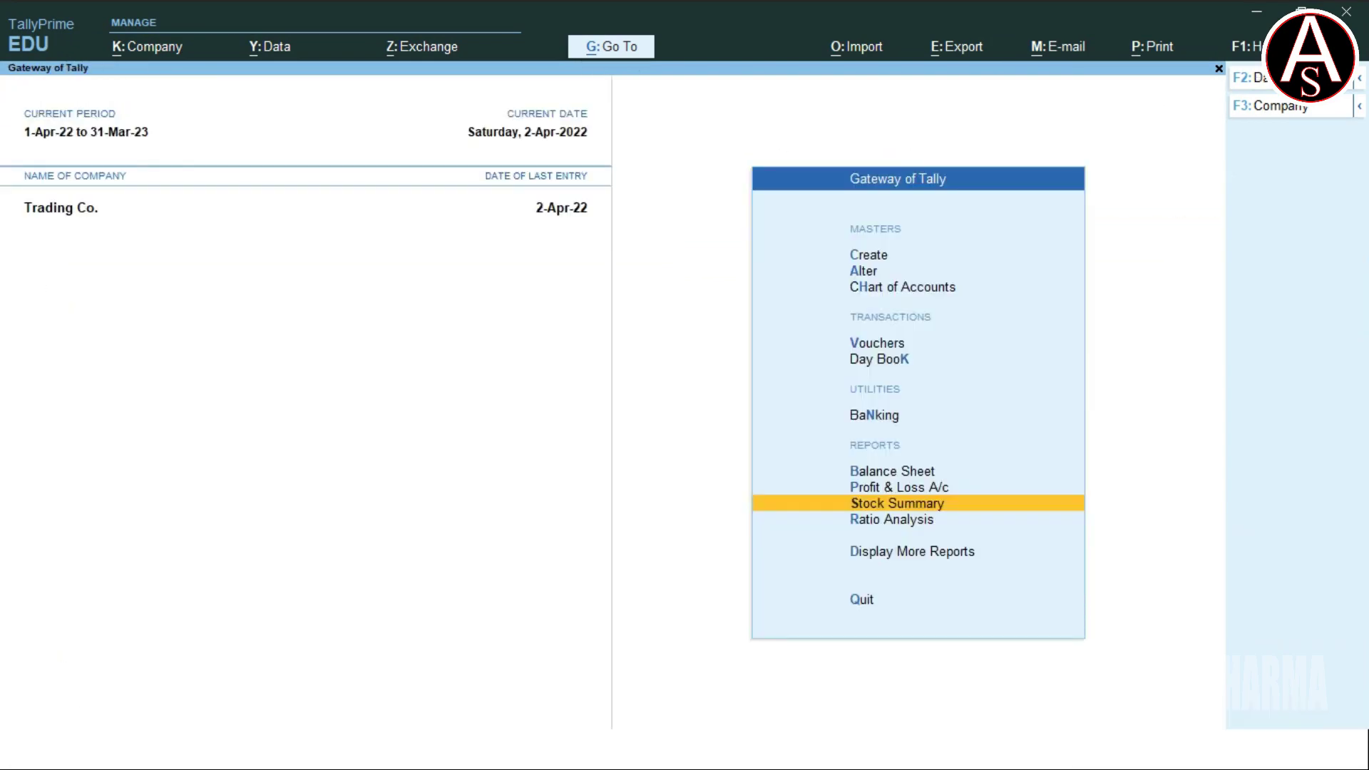
Open the Statements of Inventory among the additional reports
key("d")
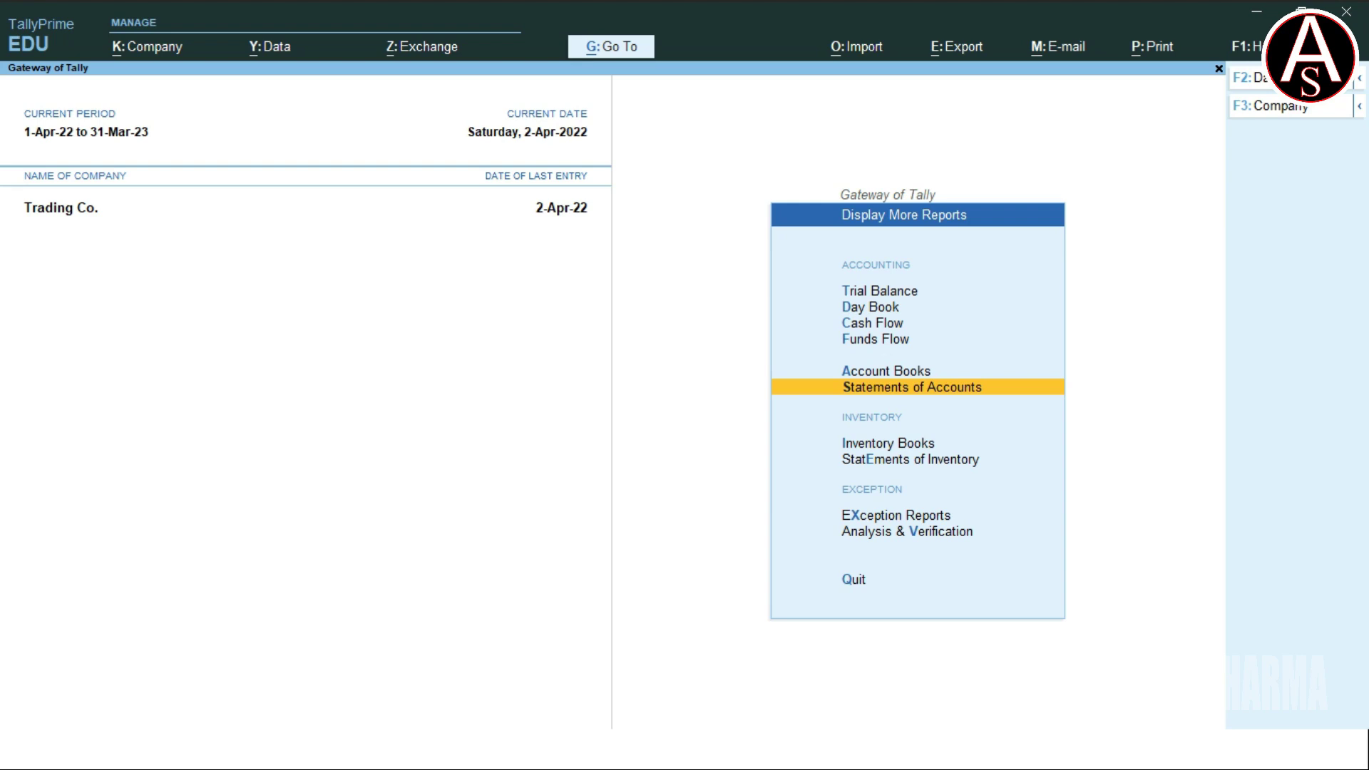
key("Escape")
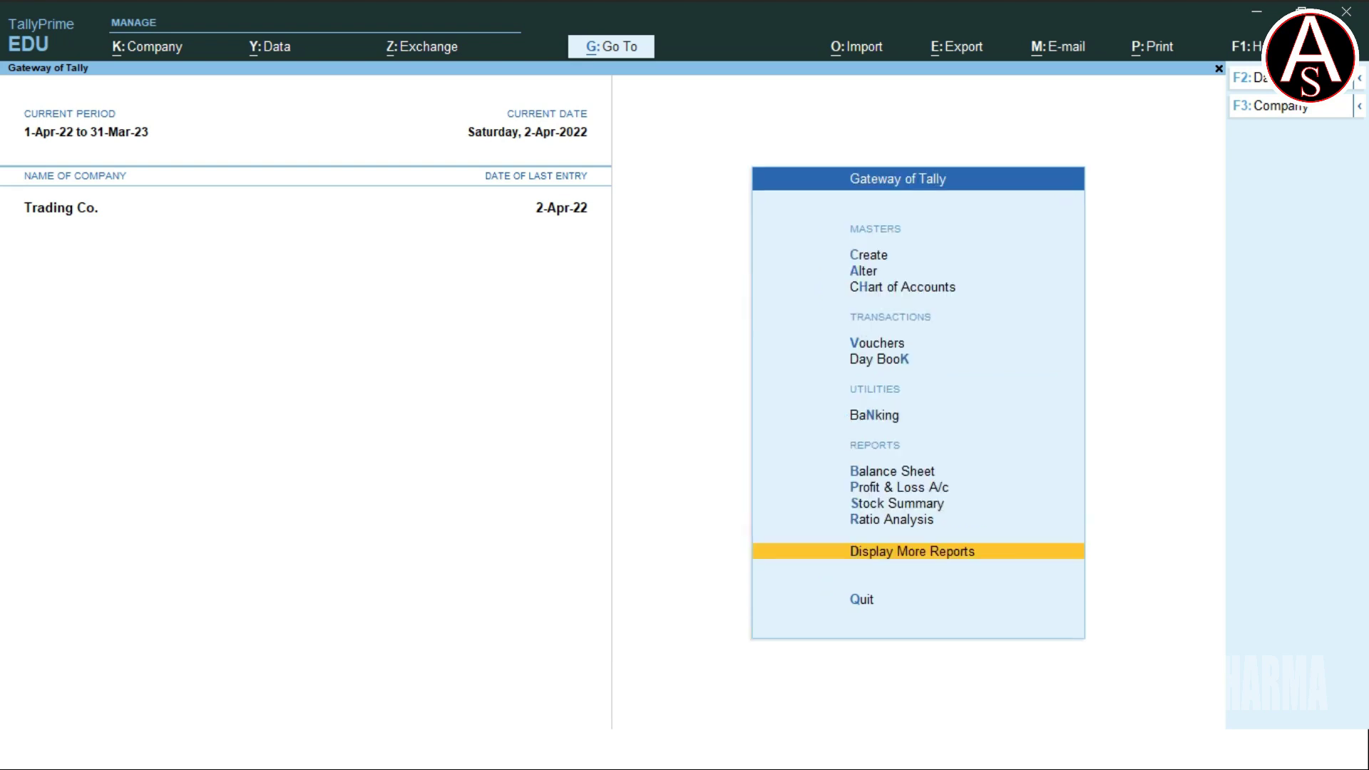
key("Return")
key("Down")
key("Down")
key("Down")
key("Down")
key("Down")
key("Down")
key("Down")
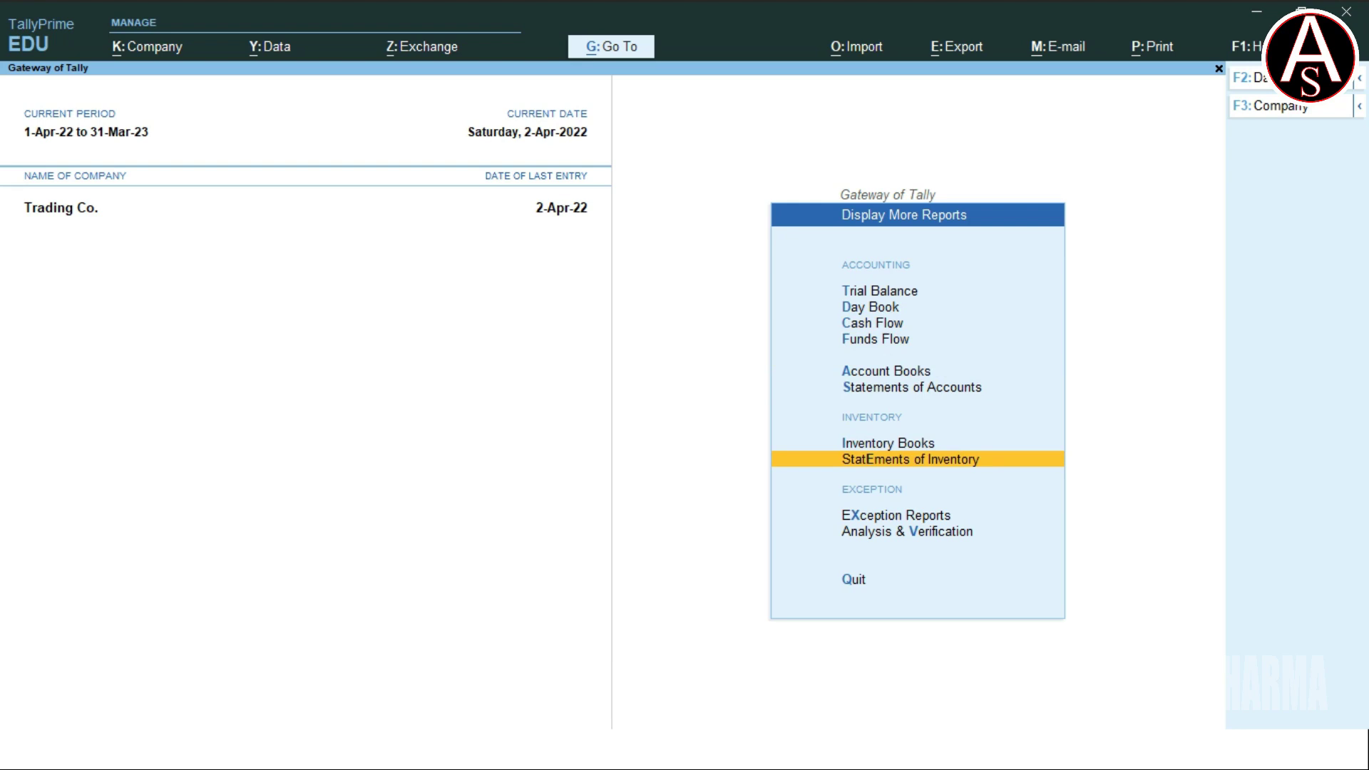
key("Return")
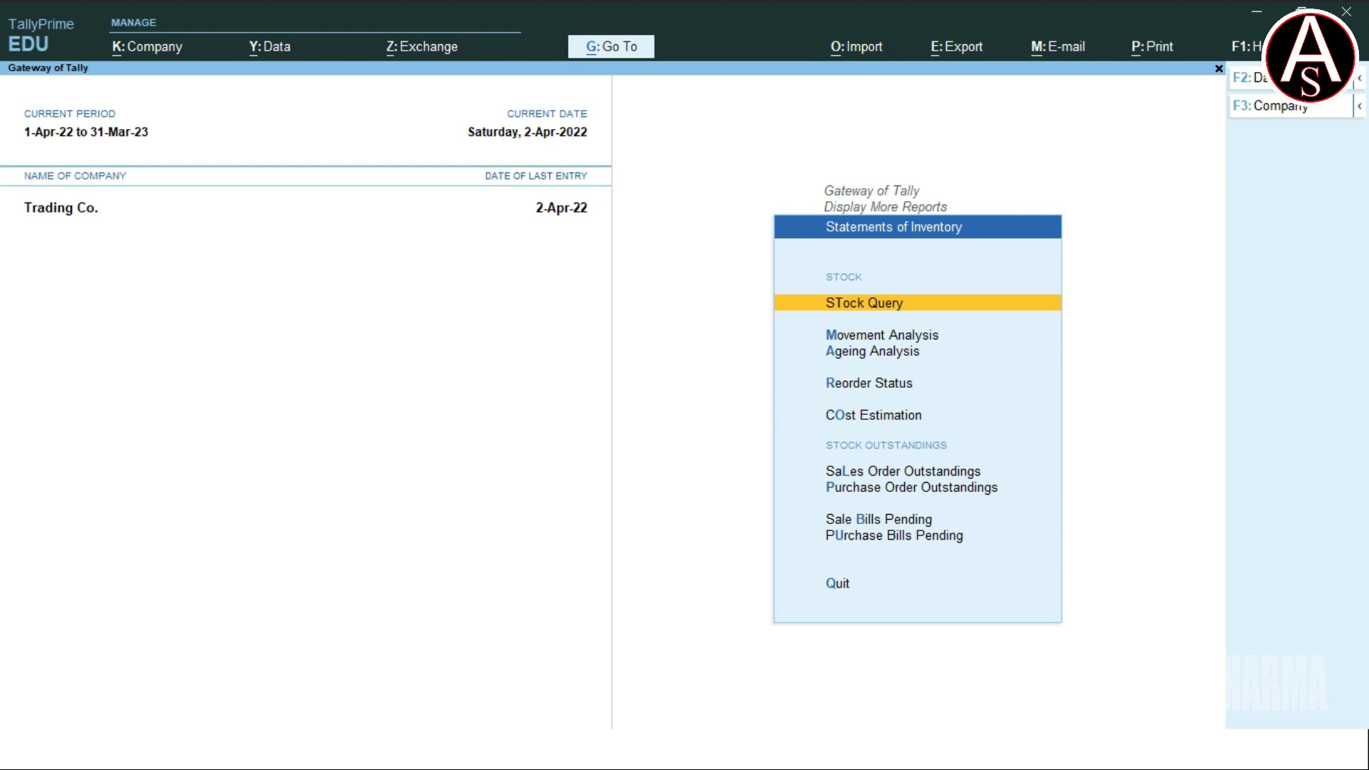
Display the Sales Order Outstandings report for the stock item Usb Mouse
key("Down")
key("Down")
key("Down")
key("Down")
key("Down")
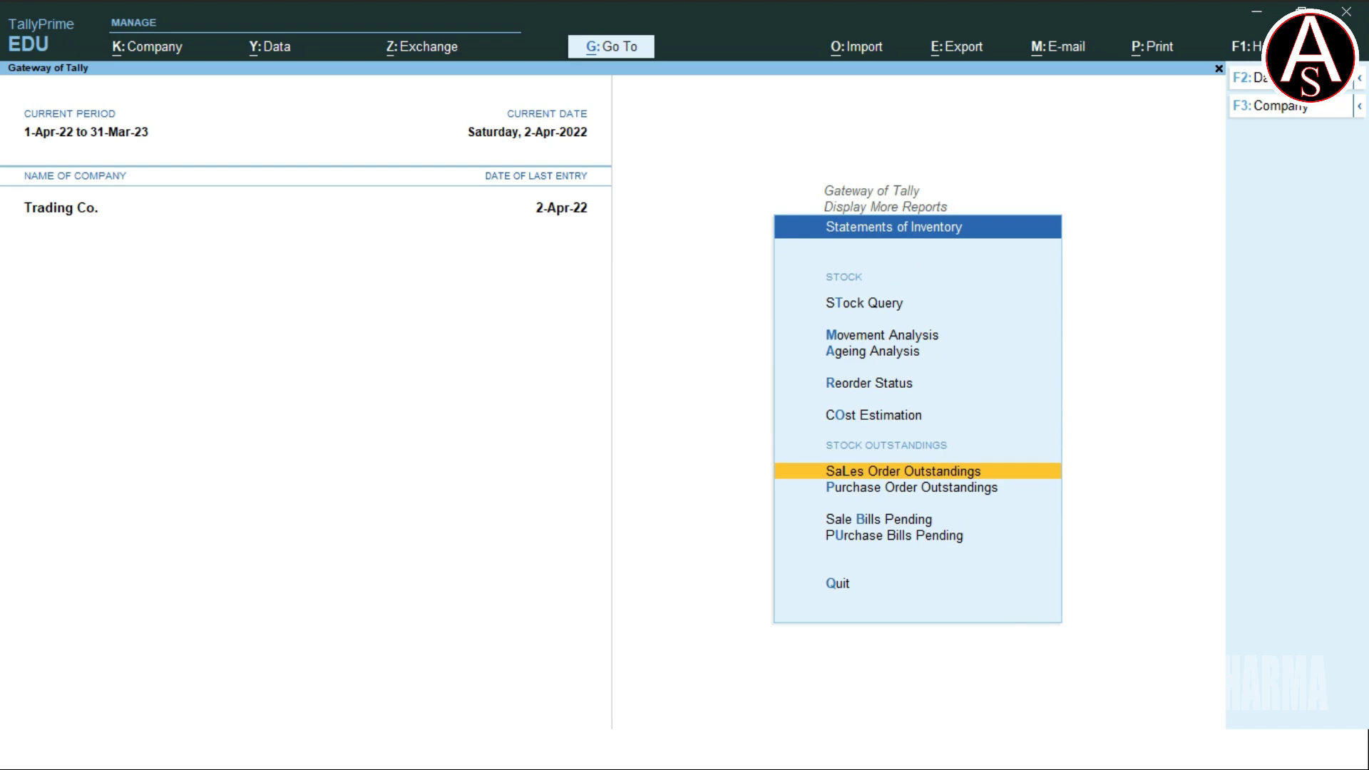
key("Return")
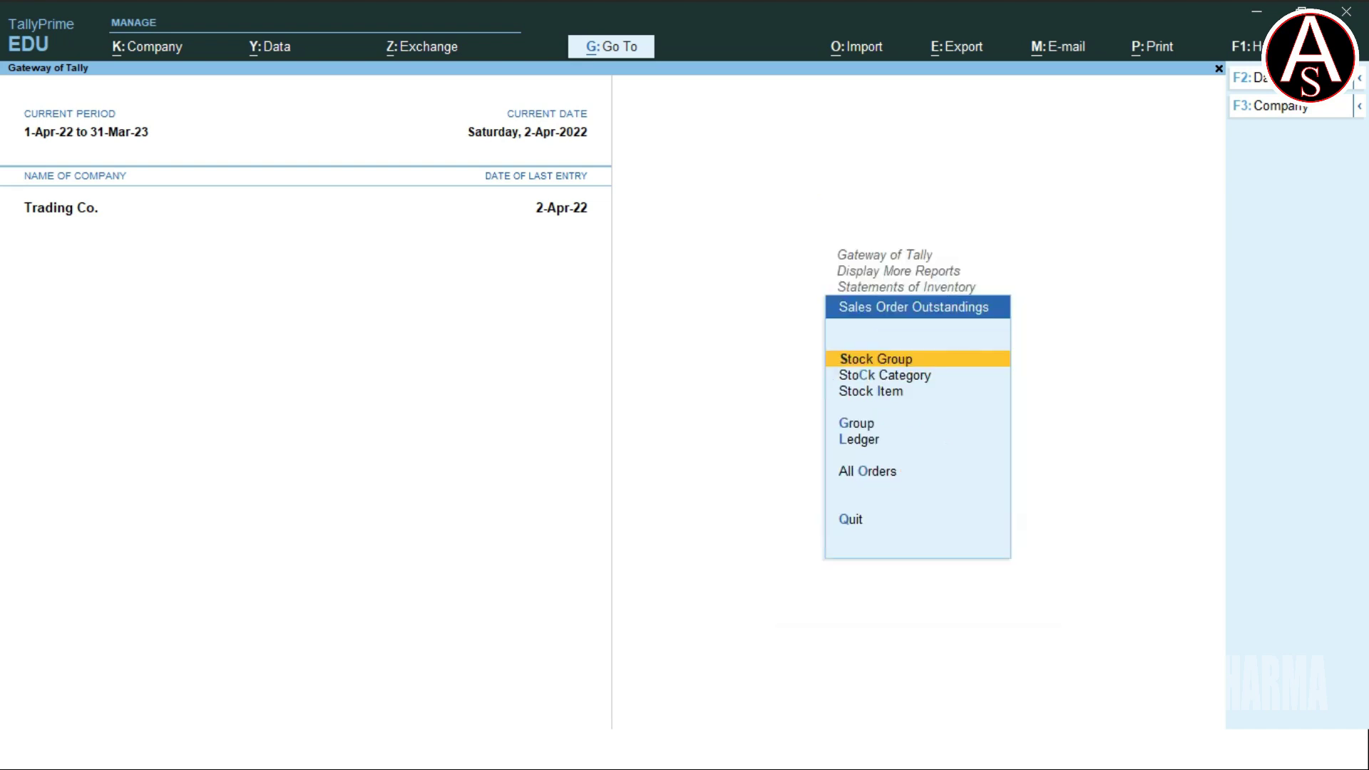
key("Down")
key("Down")
key("Return")
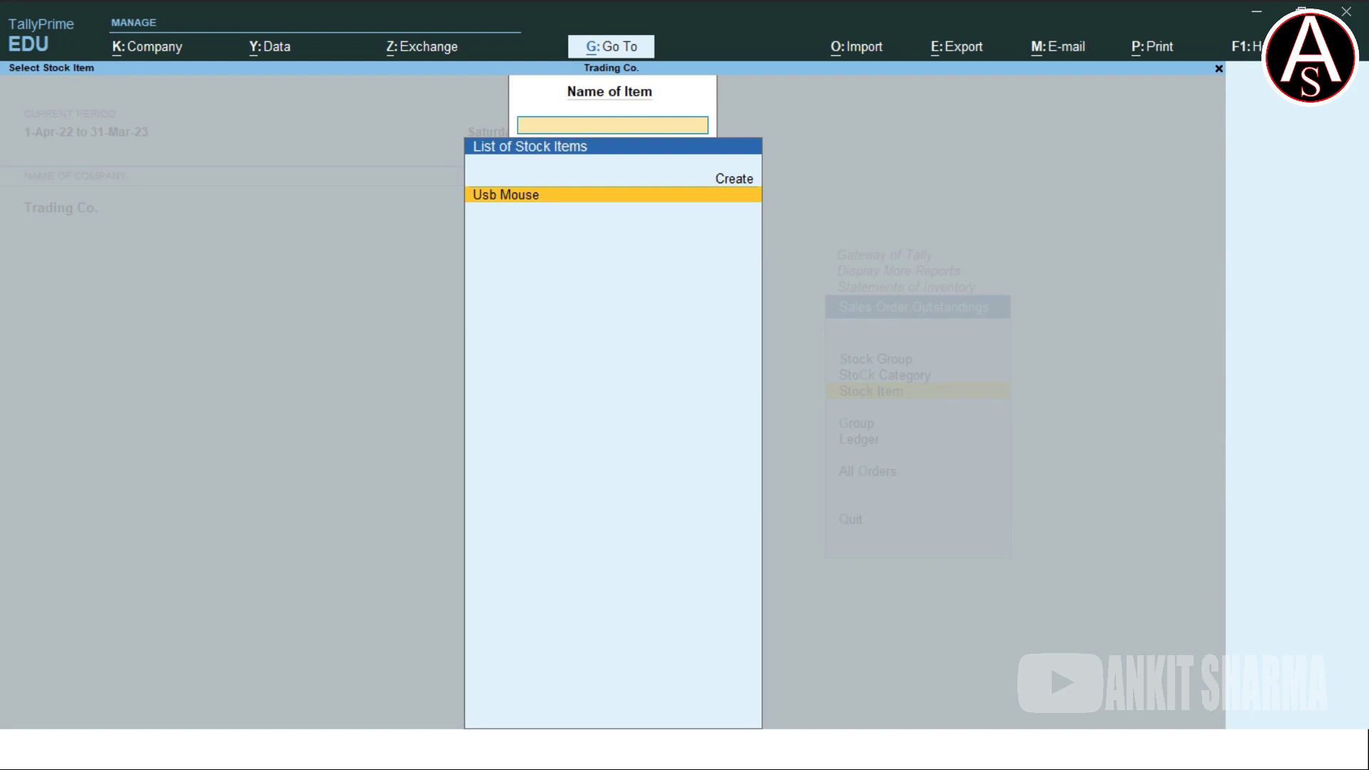
key("Return")
key("Return")
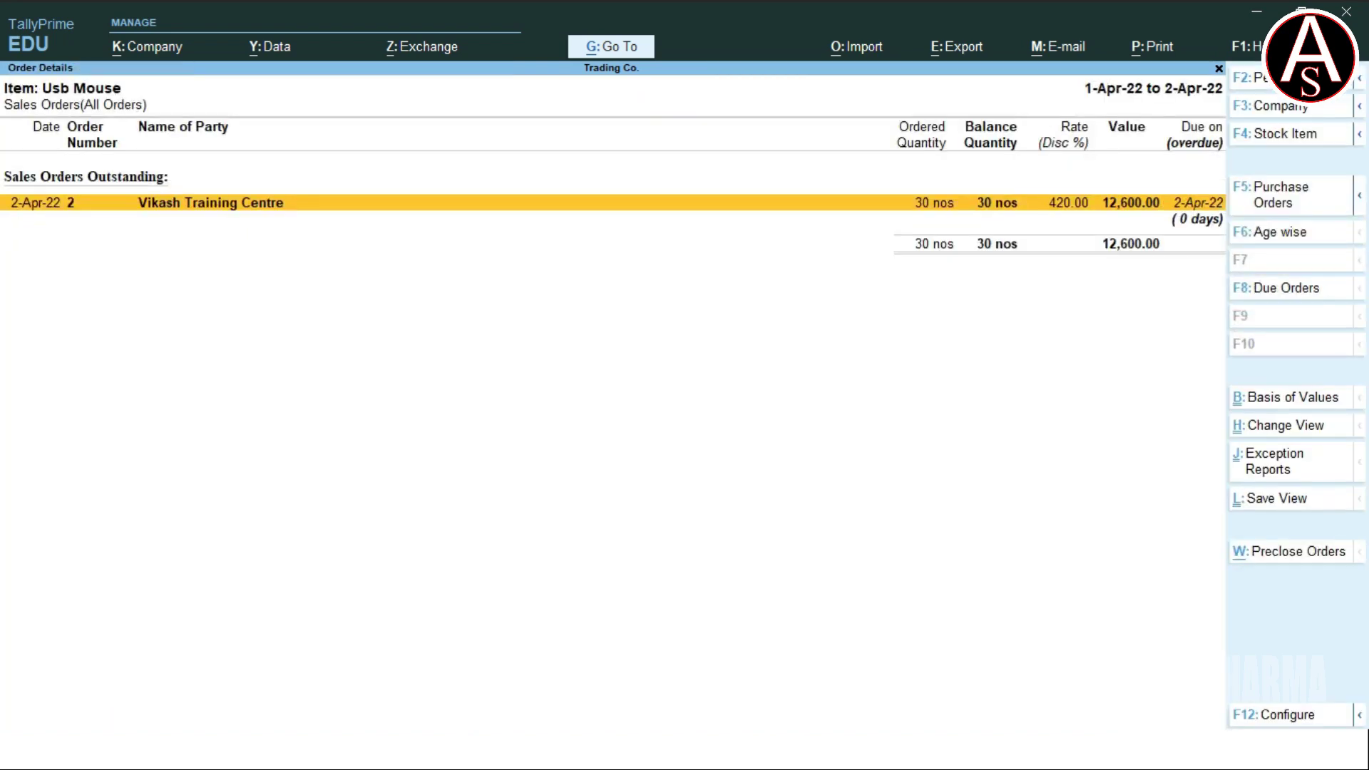